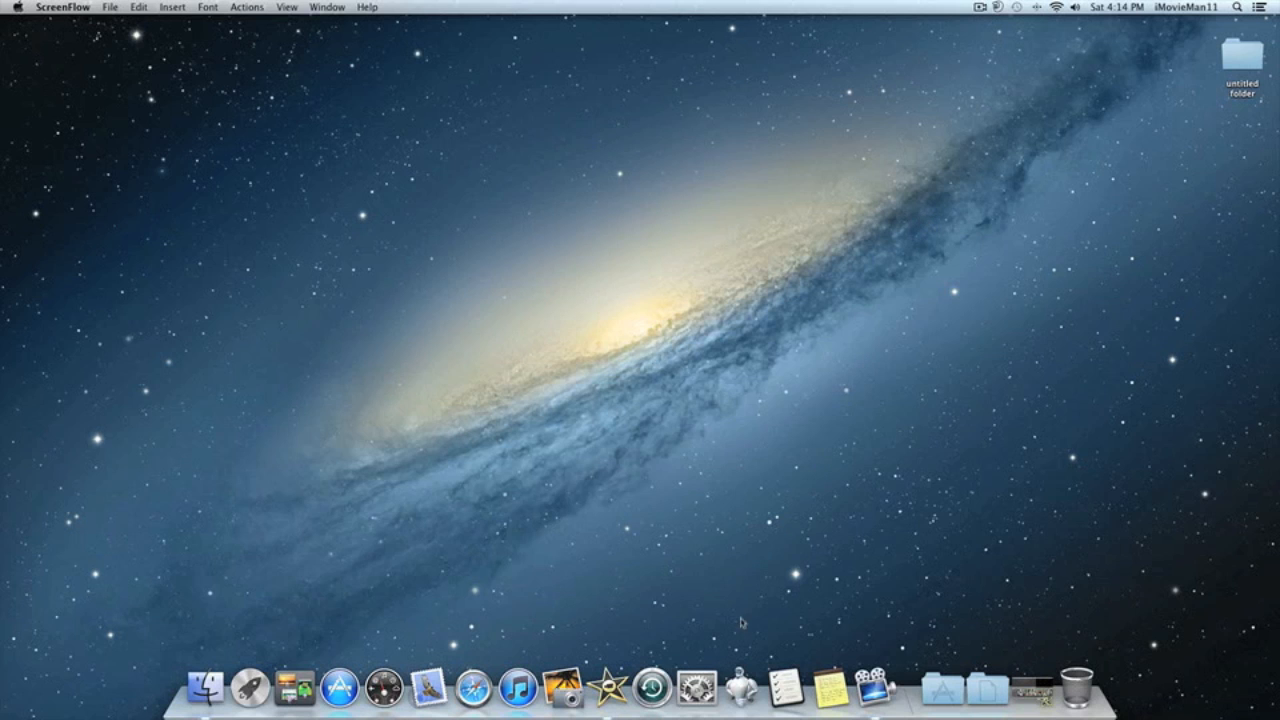
Step: Open iMovie and add two sections of the Tutorials dog footage, about 17.7 s and 3.2 s long, to the project in order
left_click(607, 688)
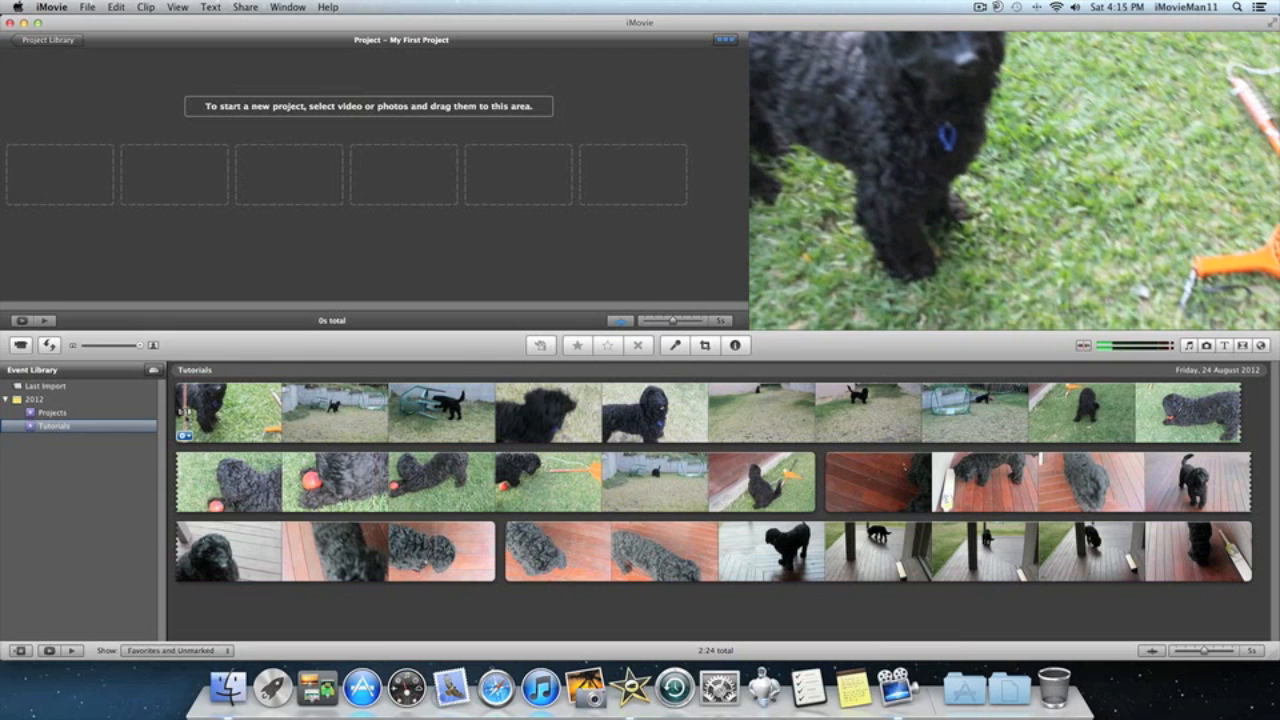
left_click_drag(184, 410, 140, 160)
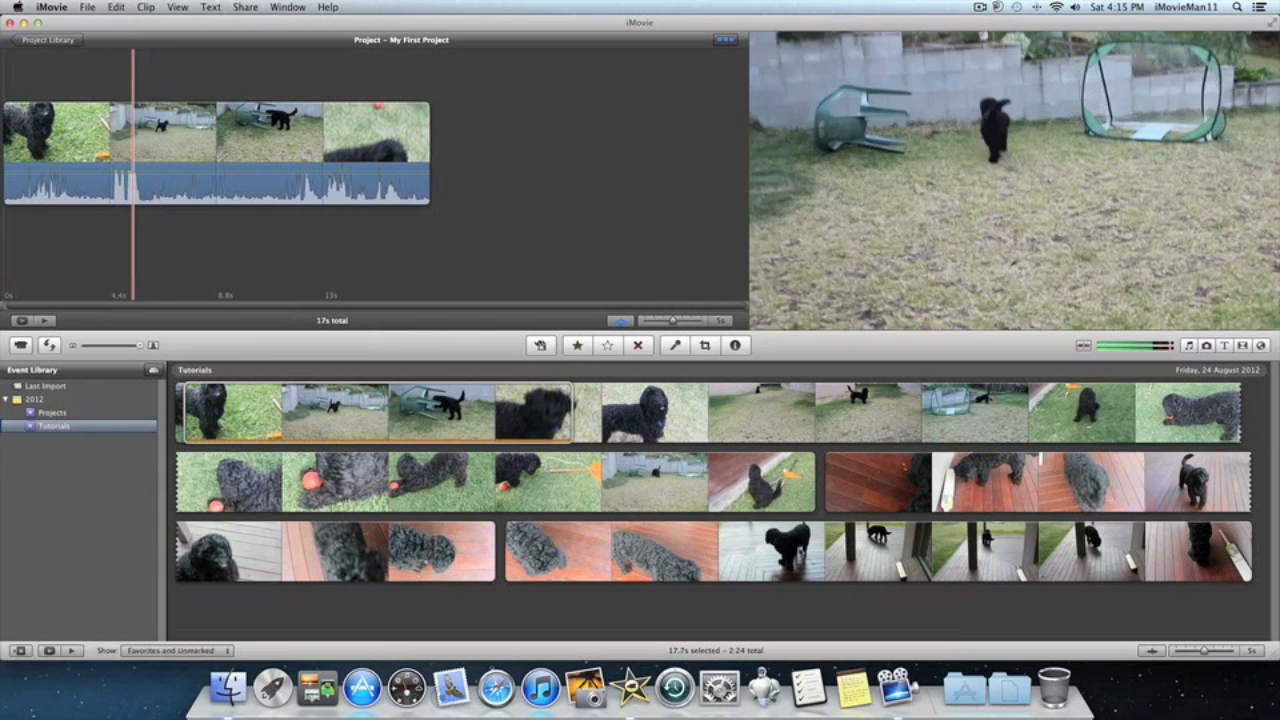
left_click_drag(771, 418, 566, 164)
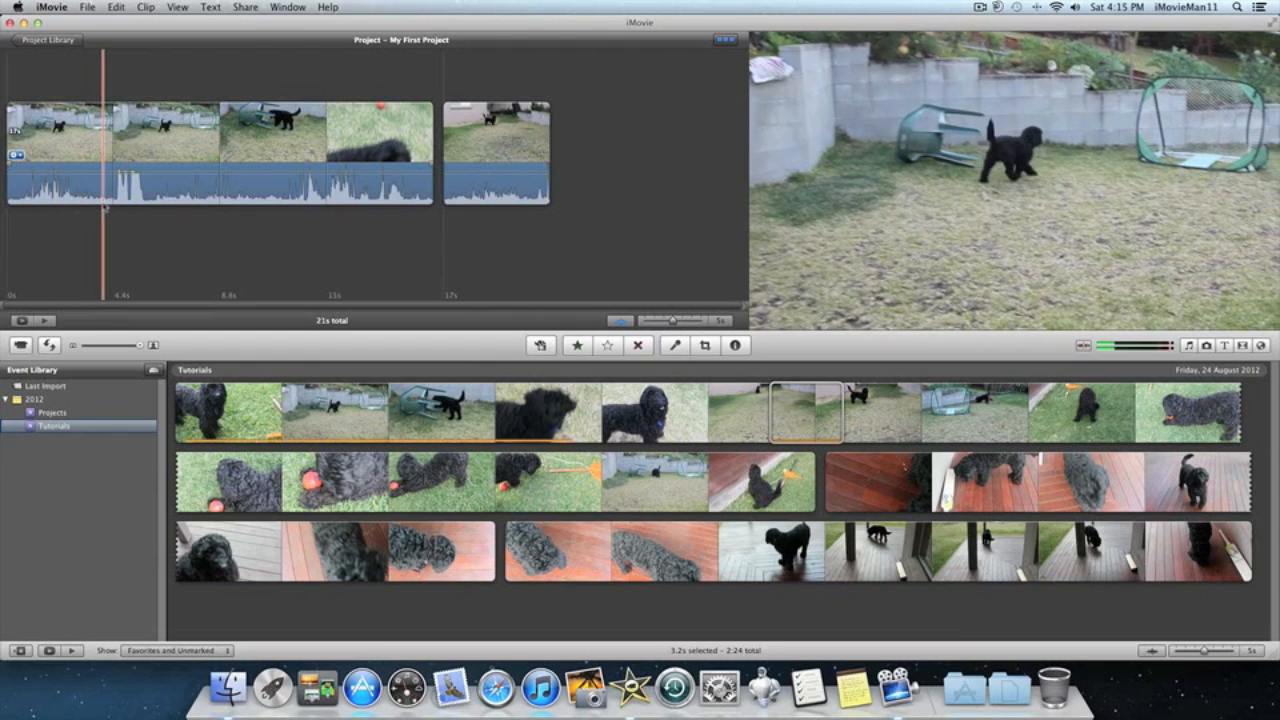
Step: Play the first project clip and lower the volume of only the loud passage just after the 4.4 s mark
key("space")
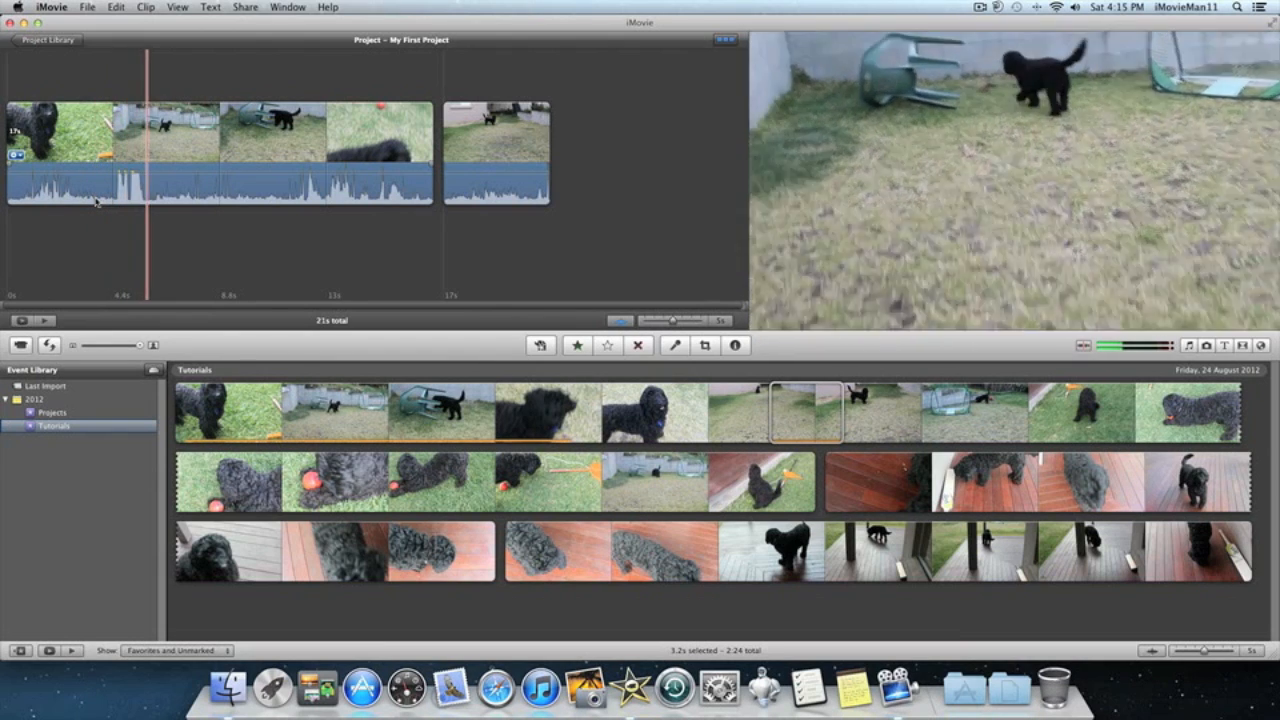
left_click(118, 186)
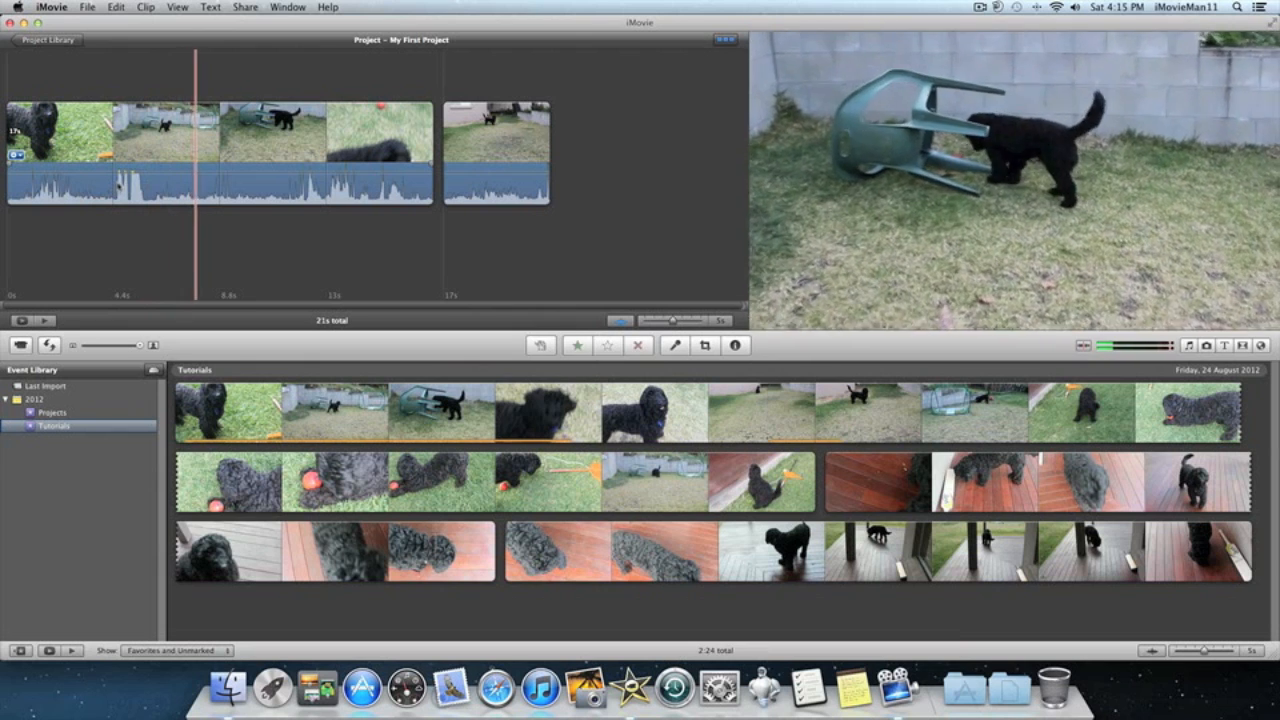
left_click(104, 120)
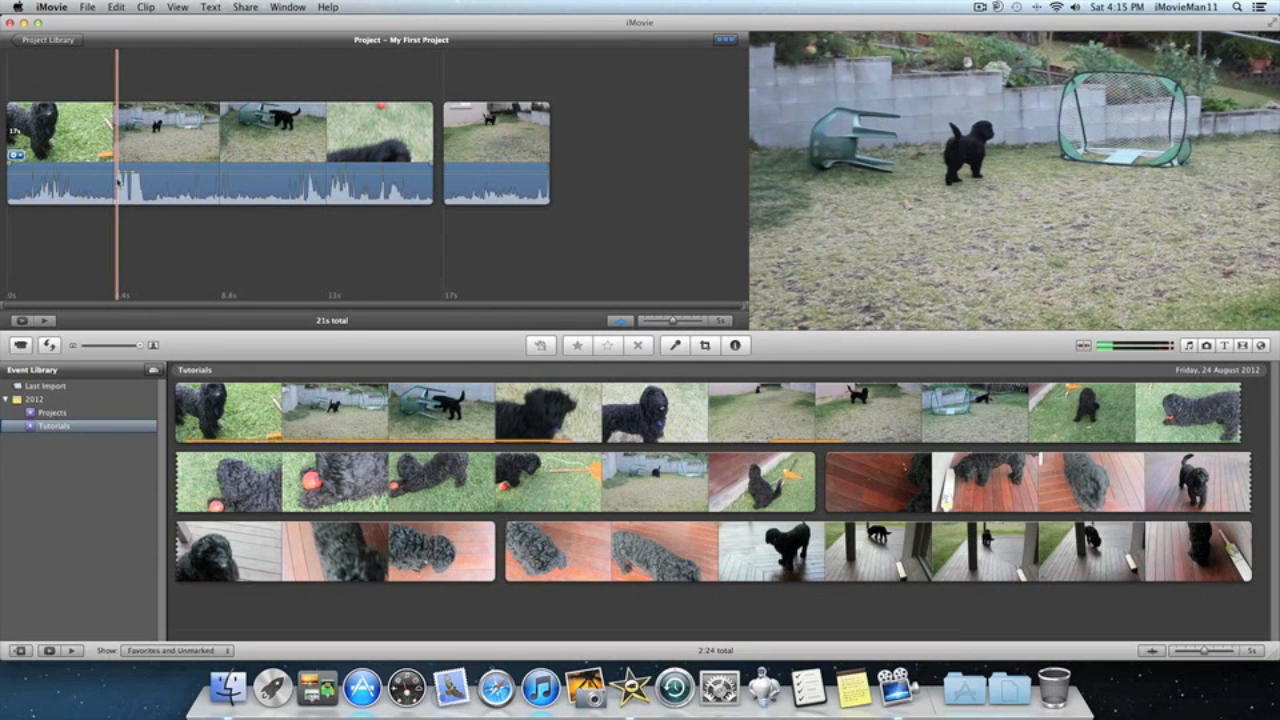
left_click_drag(118, 180, 146, 186)
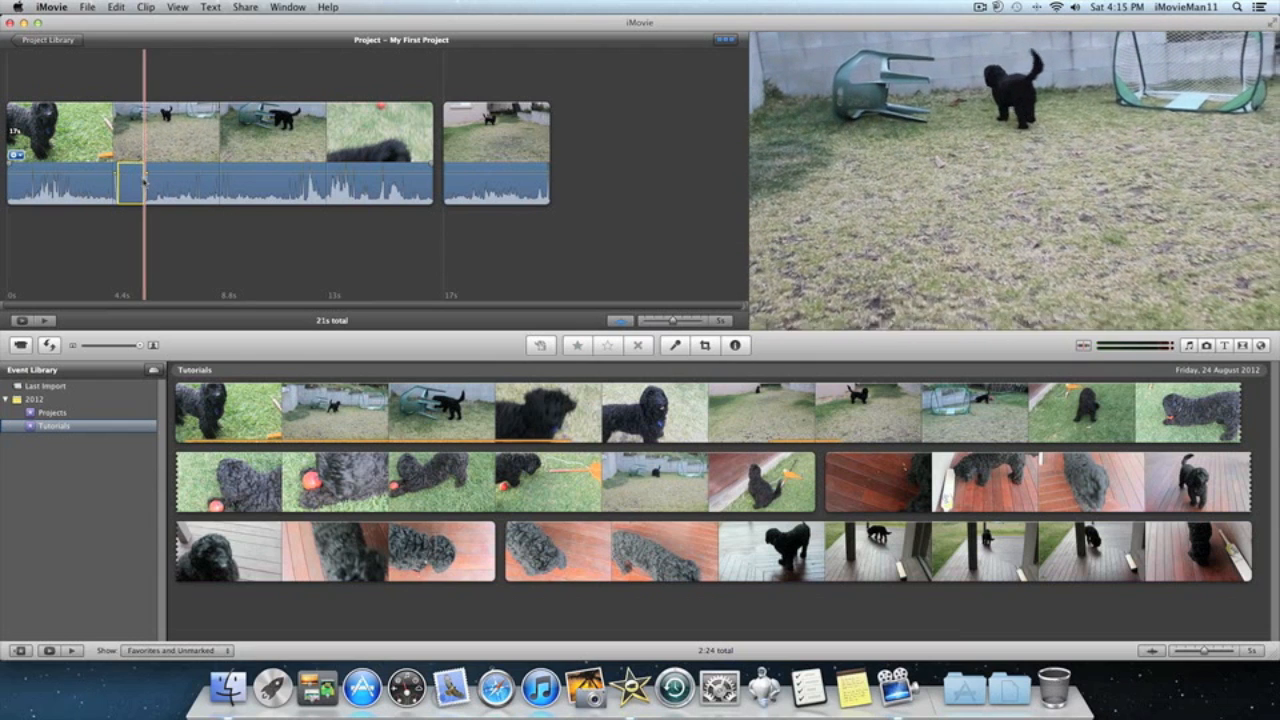
key("space")
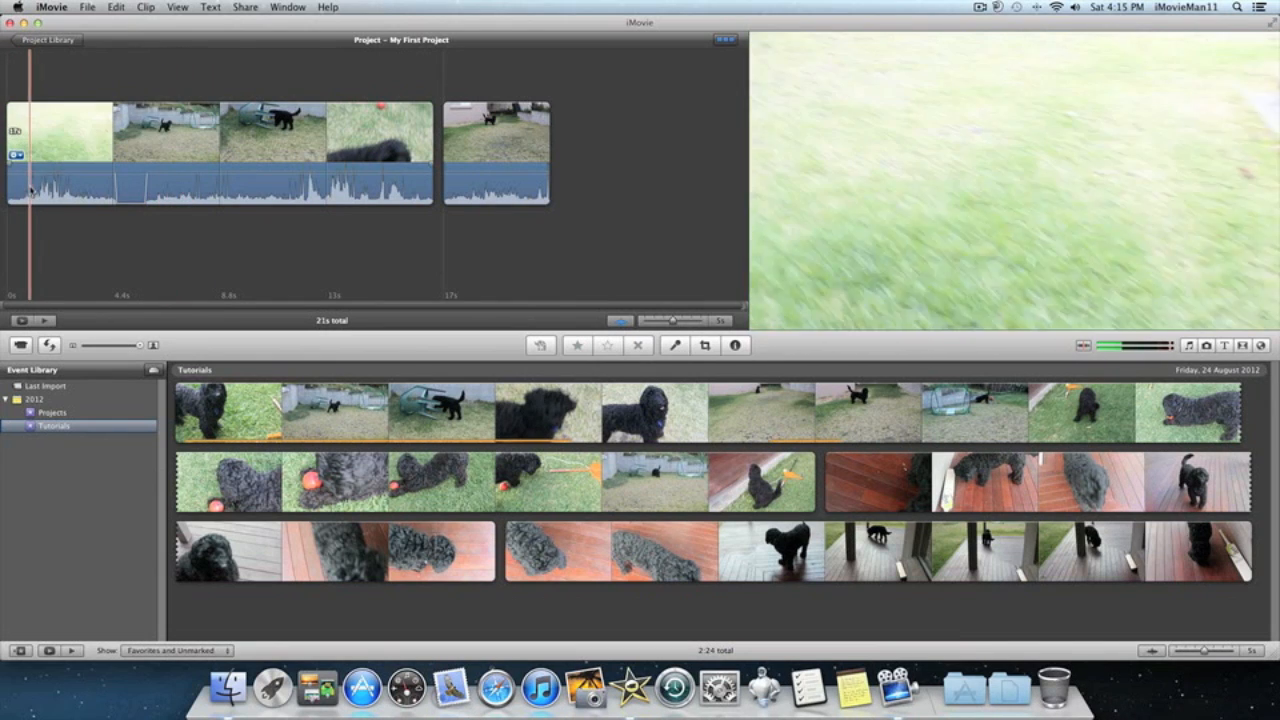
Step: Lower the volume of the noisy passage near the start of the first project clip and play the result
left_click_drag(30, 190, 72, 196)
key("space")
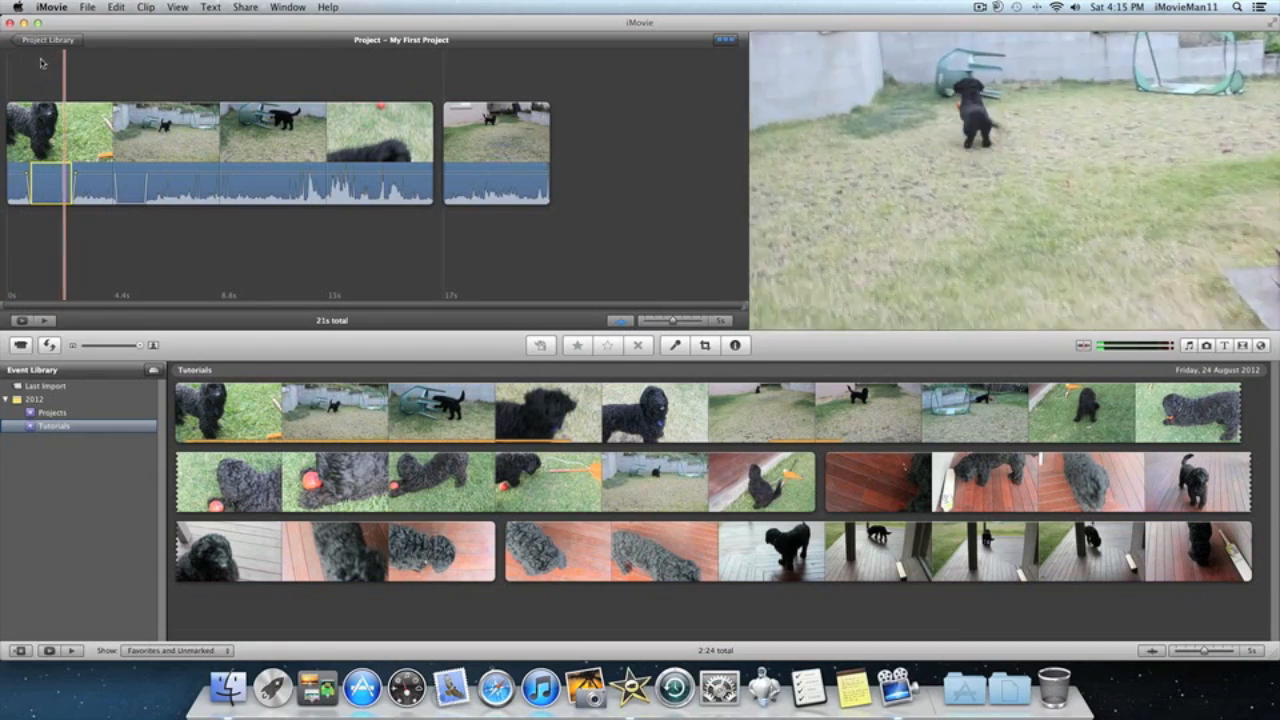
left_click(91, 66)
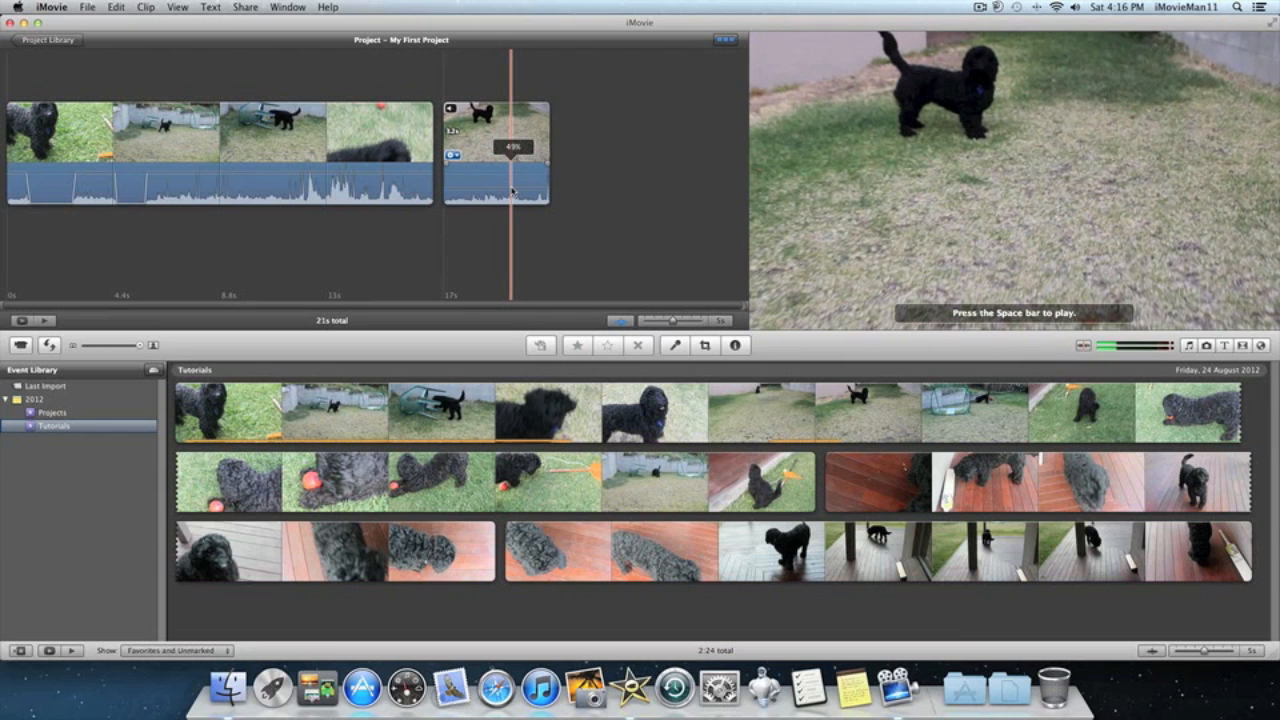
Step: Set the volume of the last project clip to 43% in its audio adjustments
left_click(452, 155)
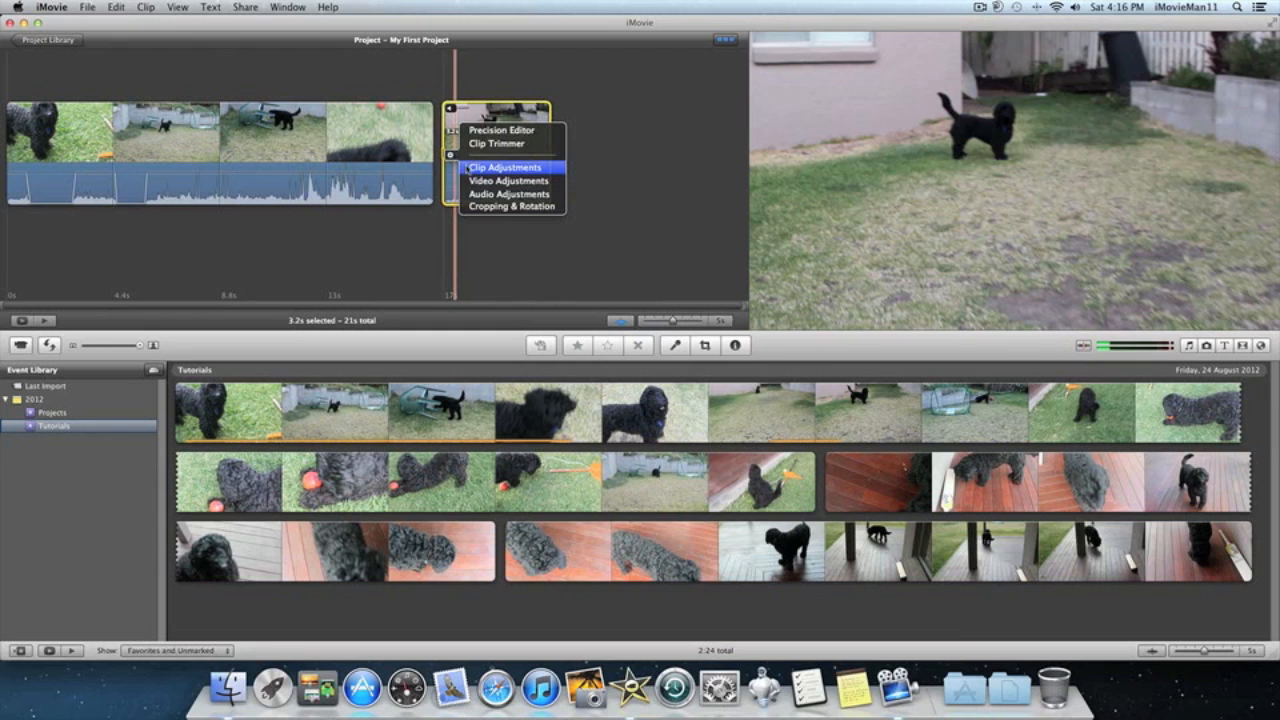
left_click(495, 194)
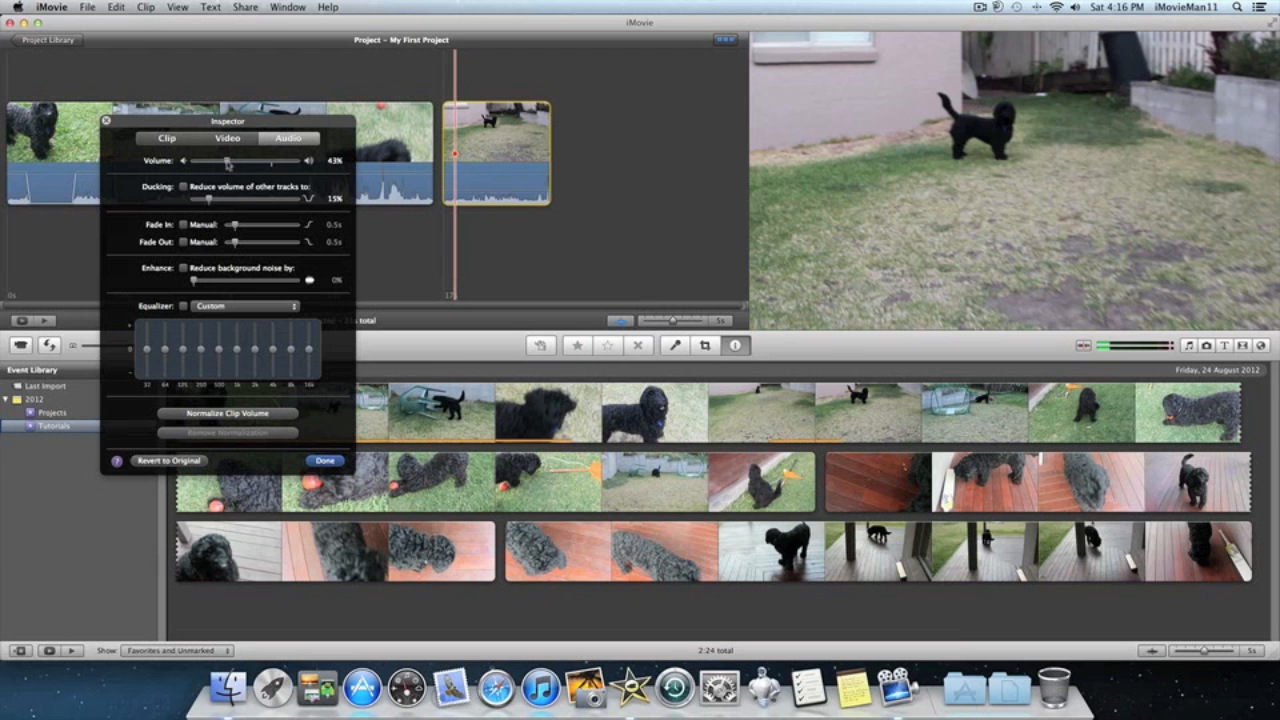
left_click(326, 460)
left_click(611, 98)
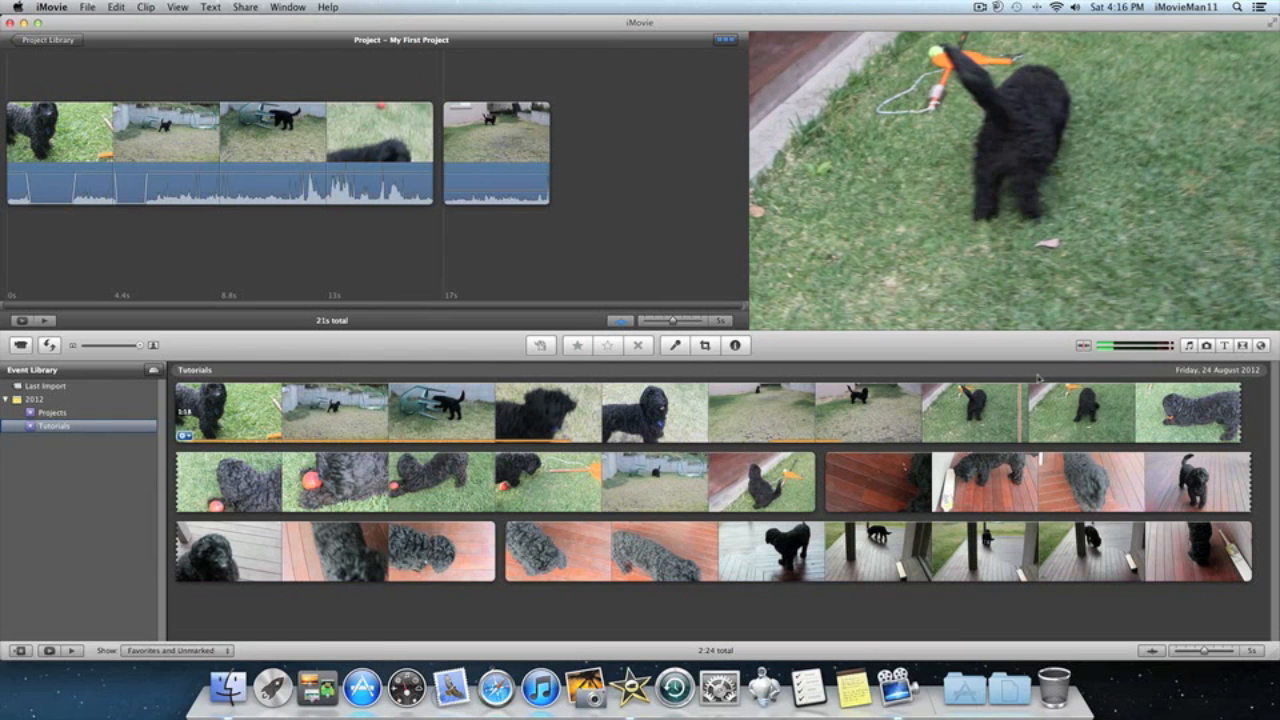
Step: Insert a Spin Out transition between the two project clips and close the transitions browser
left_click(1242, 346)
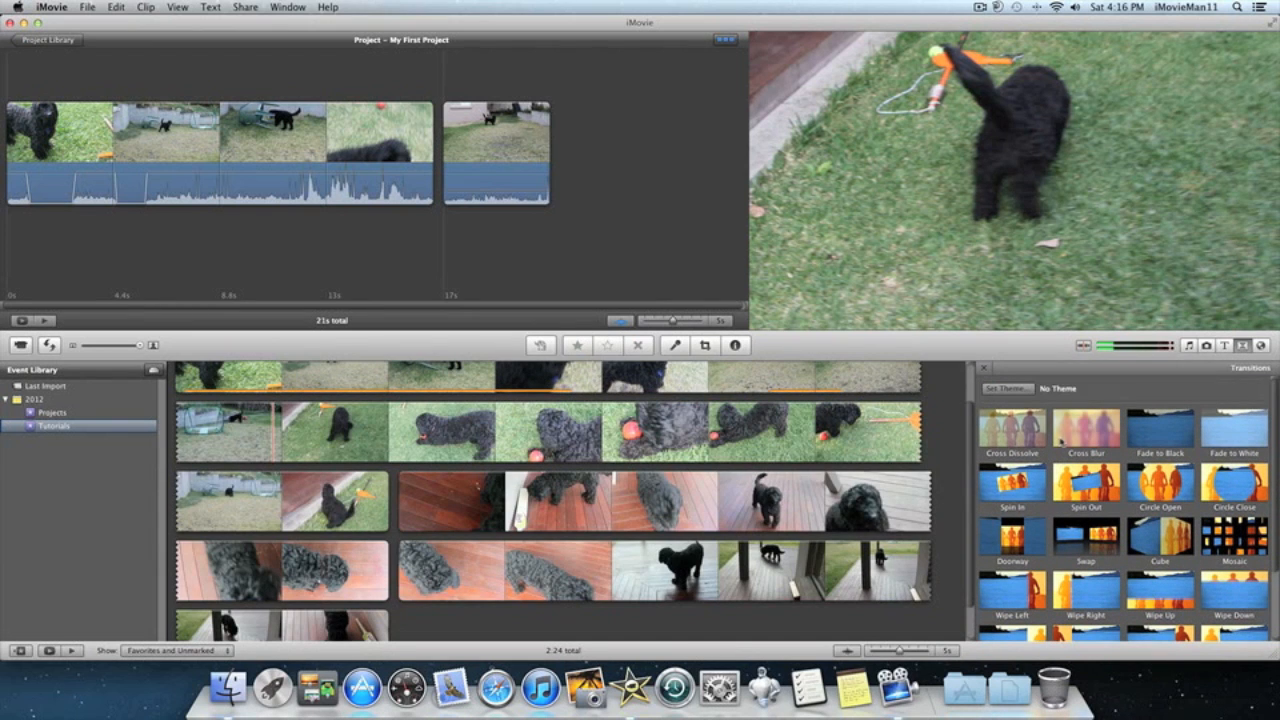
scroll(1058, 440, "down", 2)
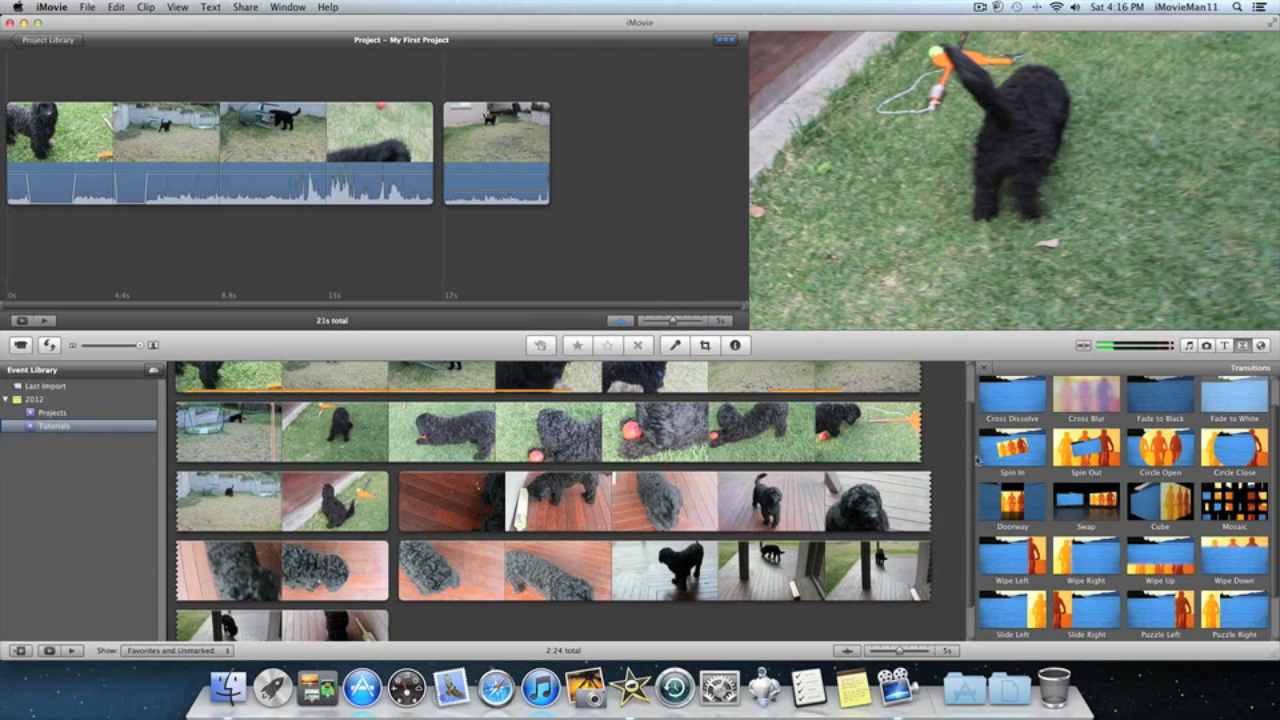
scroll(1111, 574, "up", 3)
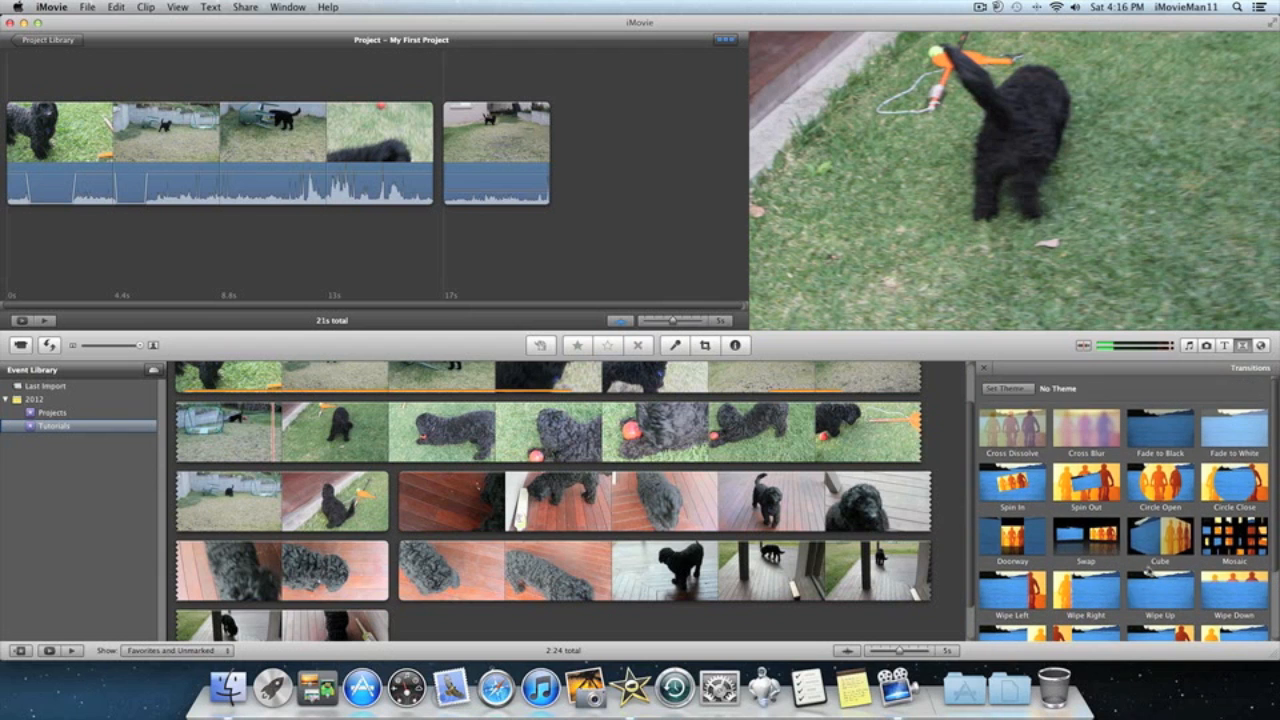
left_click_drag(1098, 492, 434, 163)
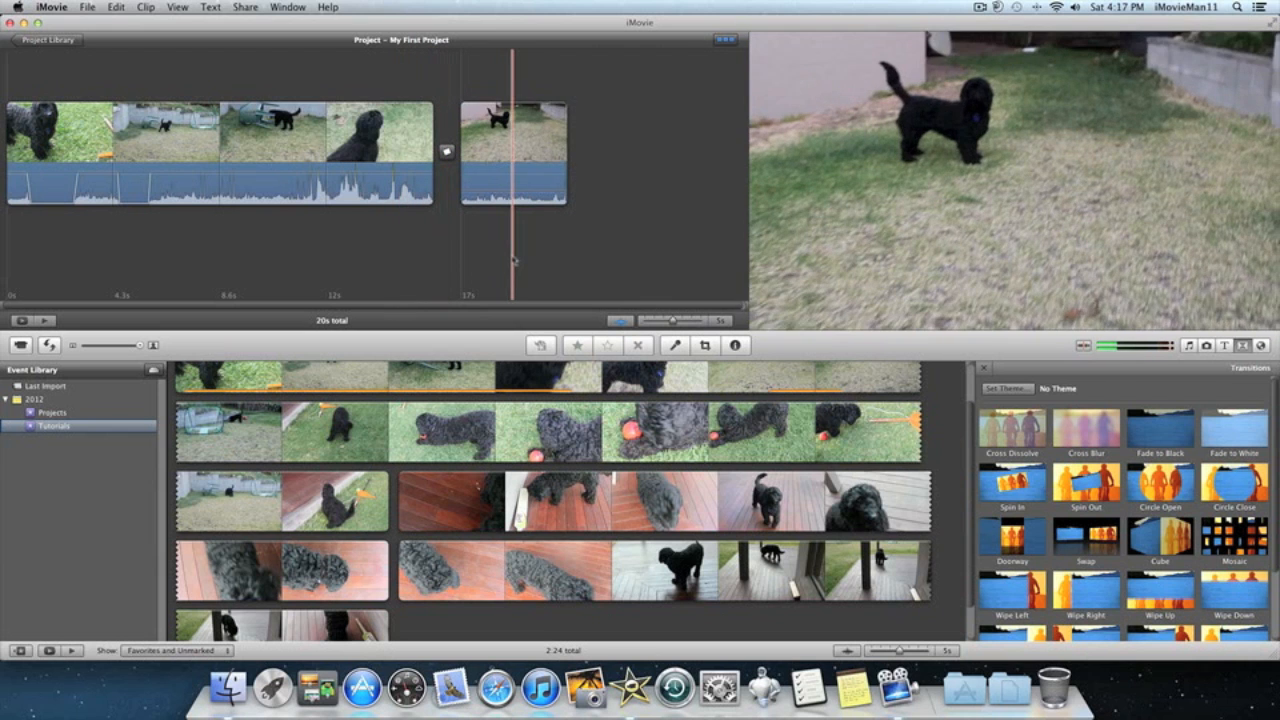
left_click(1242, 345)
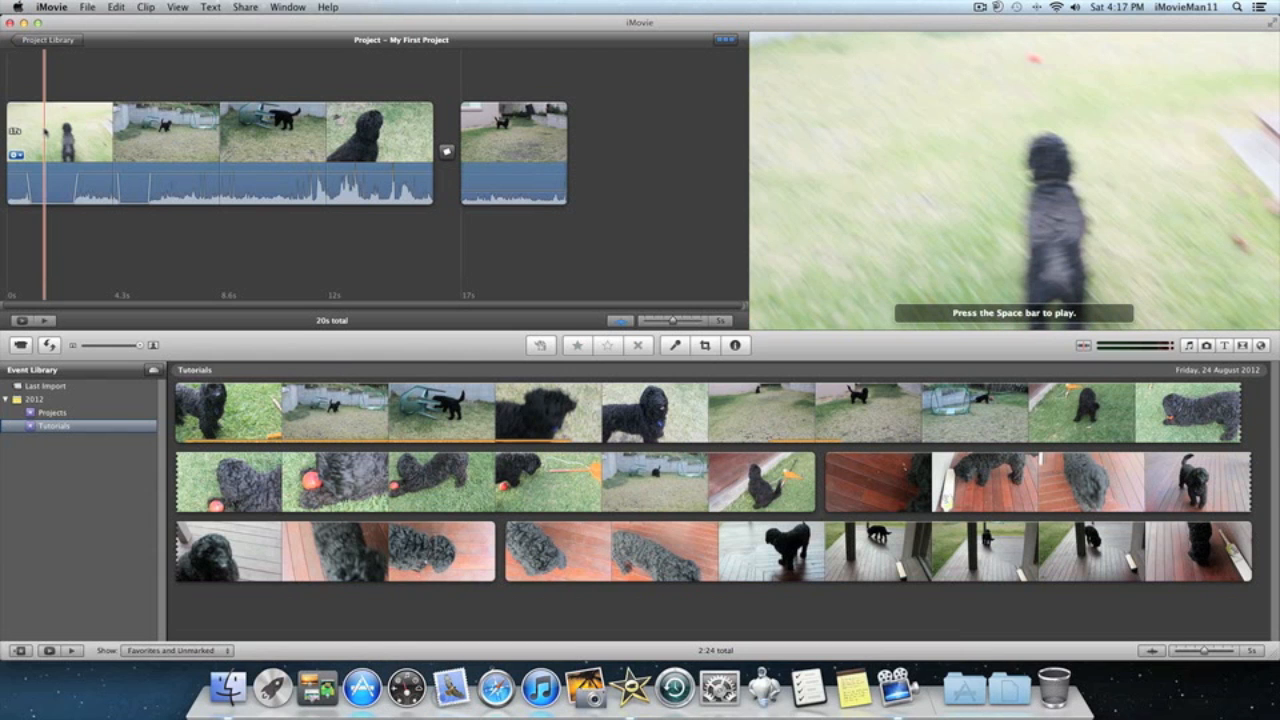
Step: Apply 50% slow motion to a section of about 2.7 s where the dog runs away in the first clip
left_click_drag(43, 130, 112, 150)
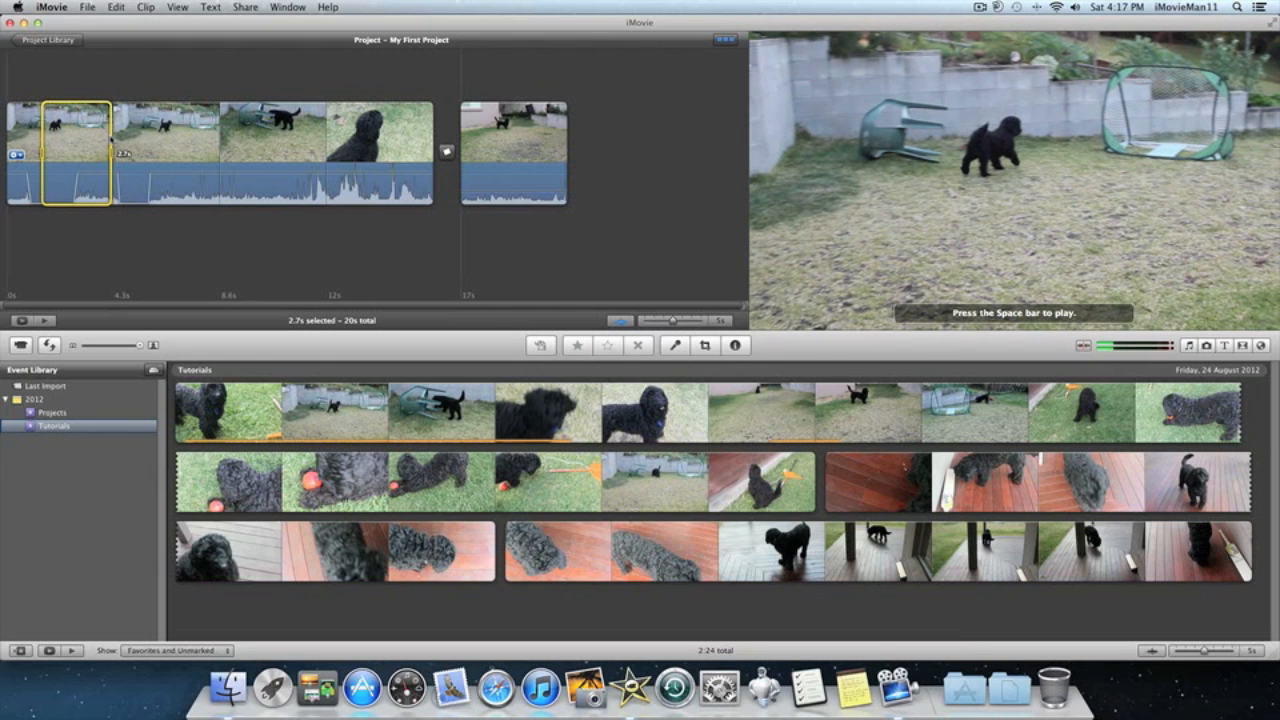
left_click(146, 7)
mouse_move(155, 22)
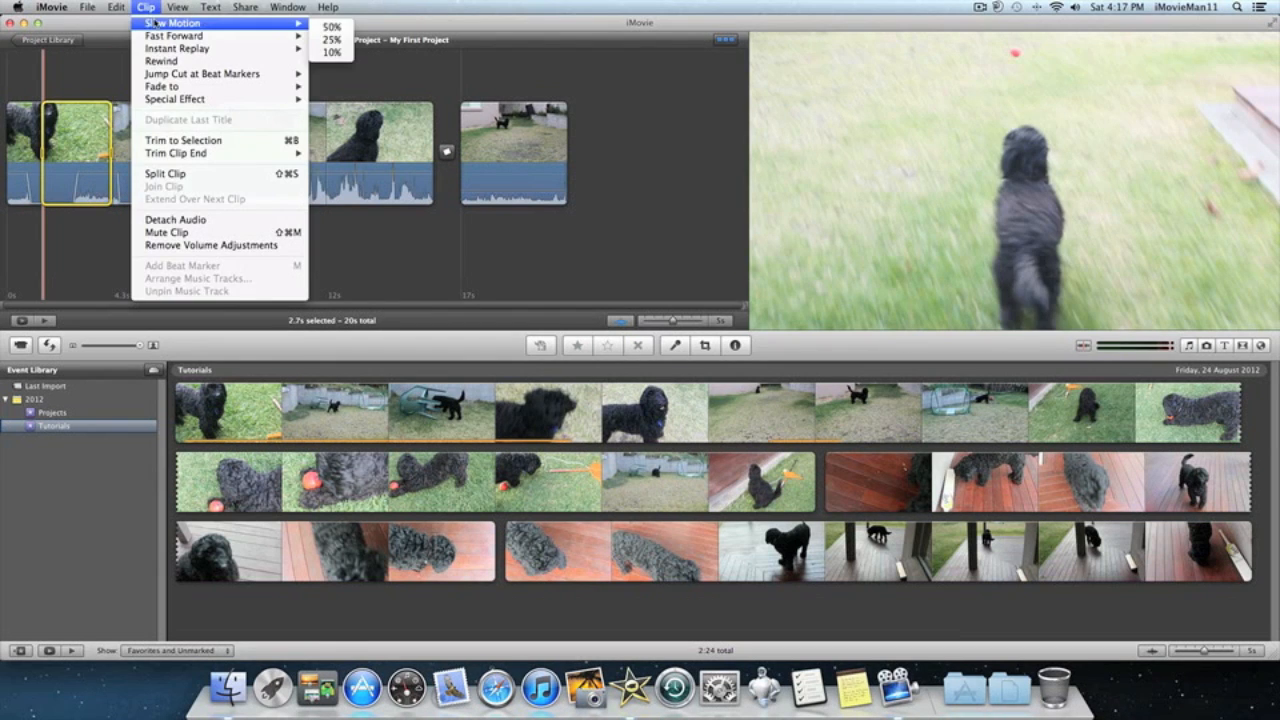
left_click(331, 27)
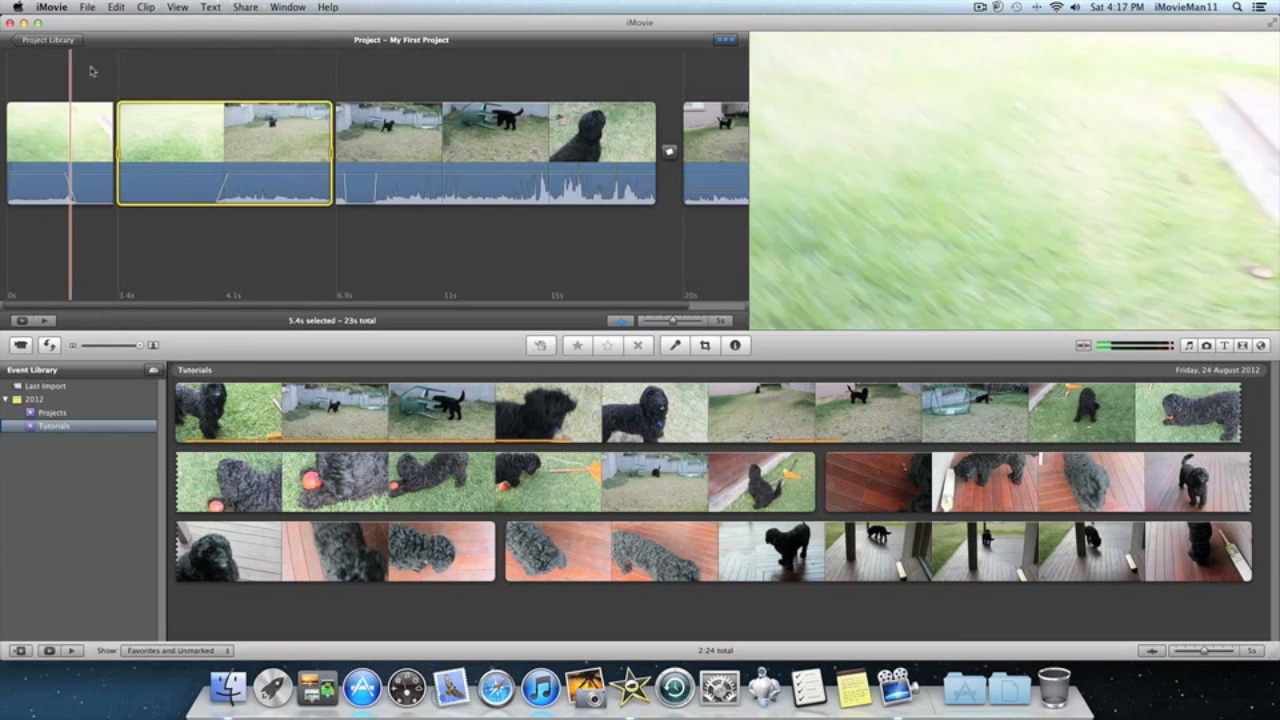
Step: Play the slow-motion section and silence its audio
key("space")
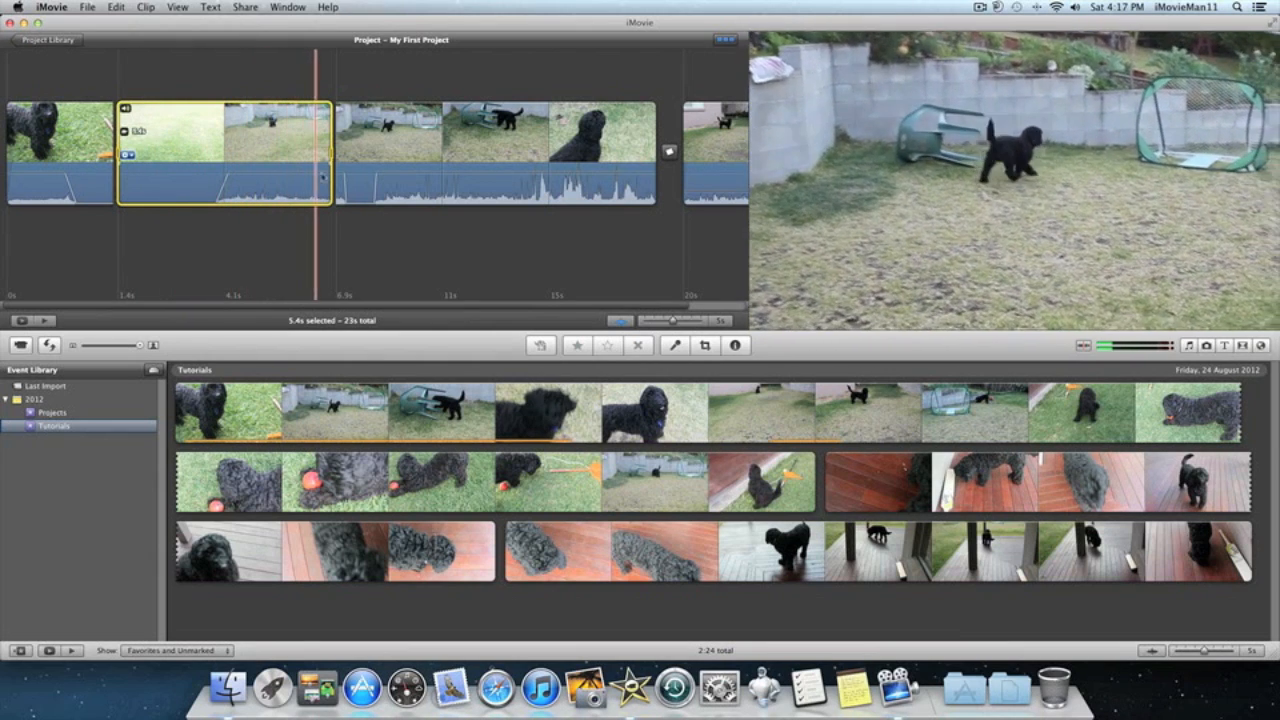
left_click(358, 80)
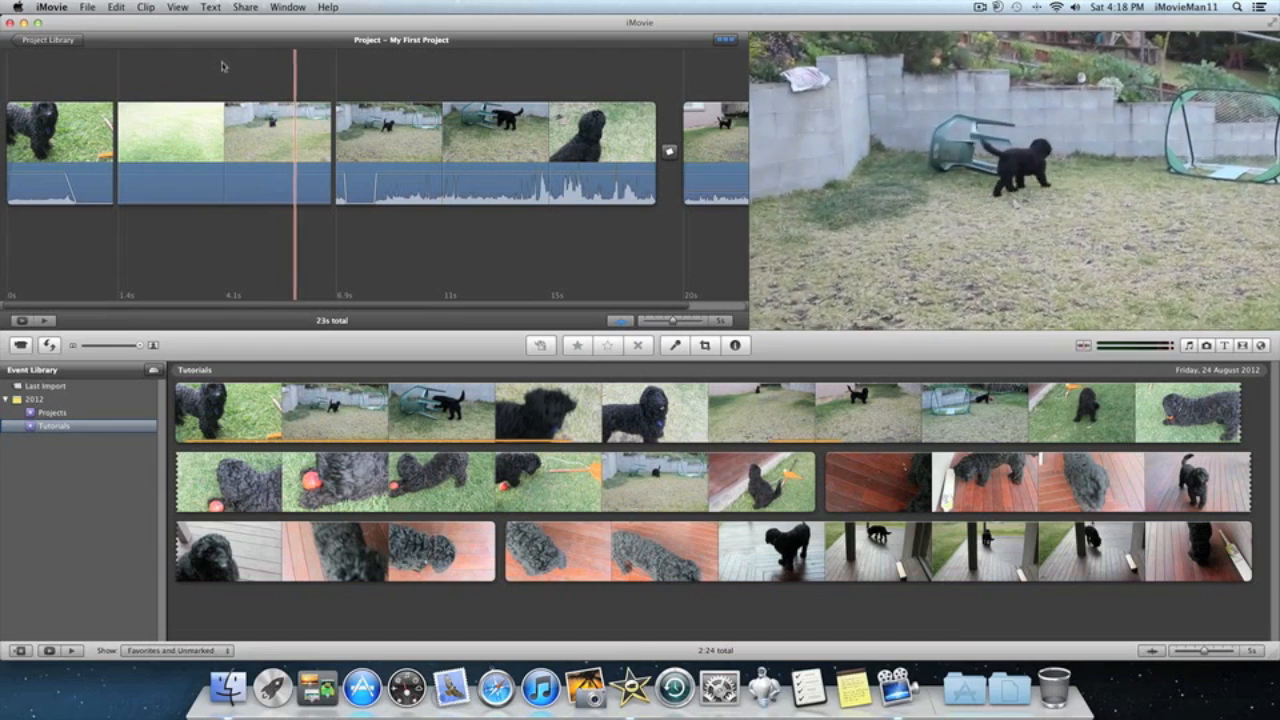
key("space")
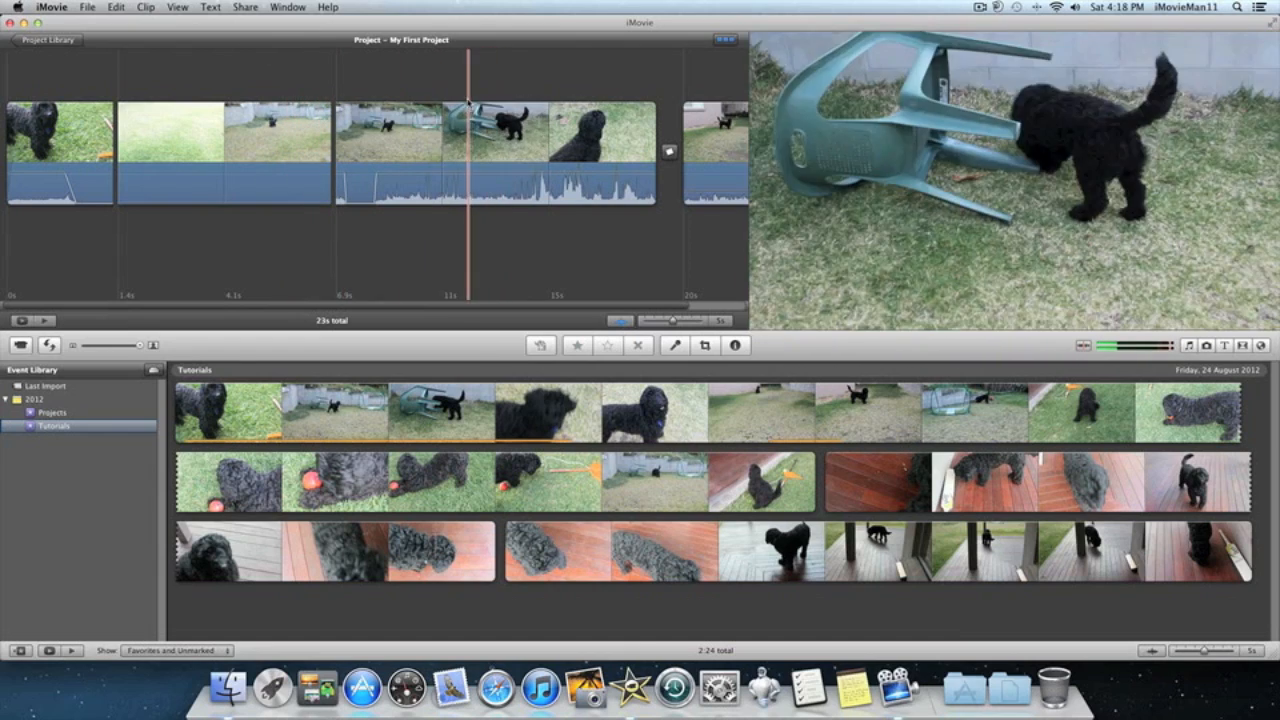
Step: Apply 2x fast forward to a section of about 3.3 s where the dog plays beside the overturned chair
left_click_drag(470, 140, 554, 154)
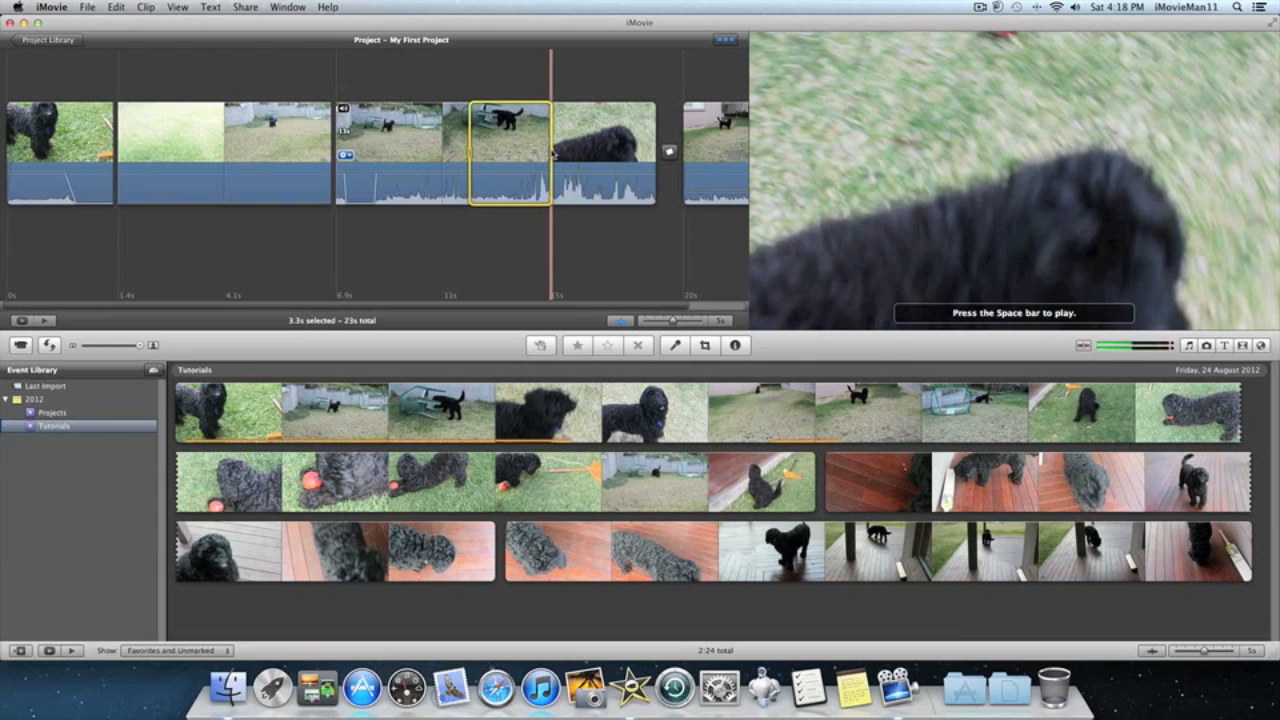
left_click(146, 7)
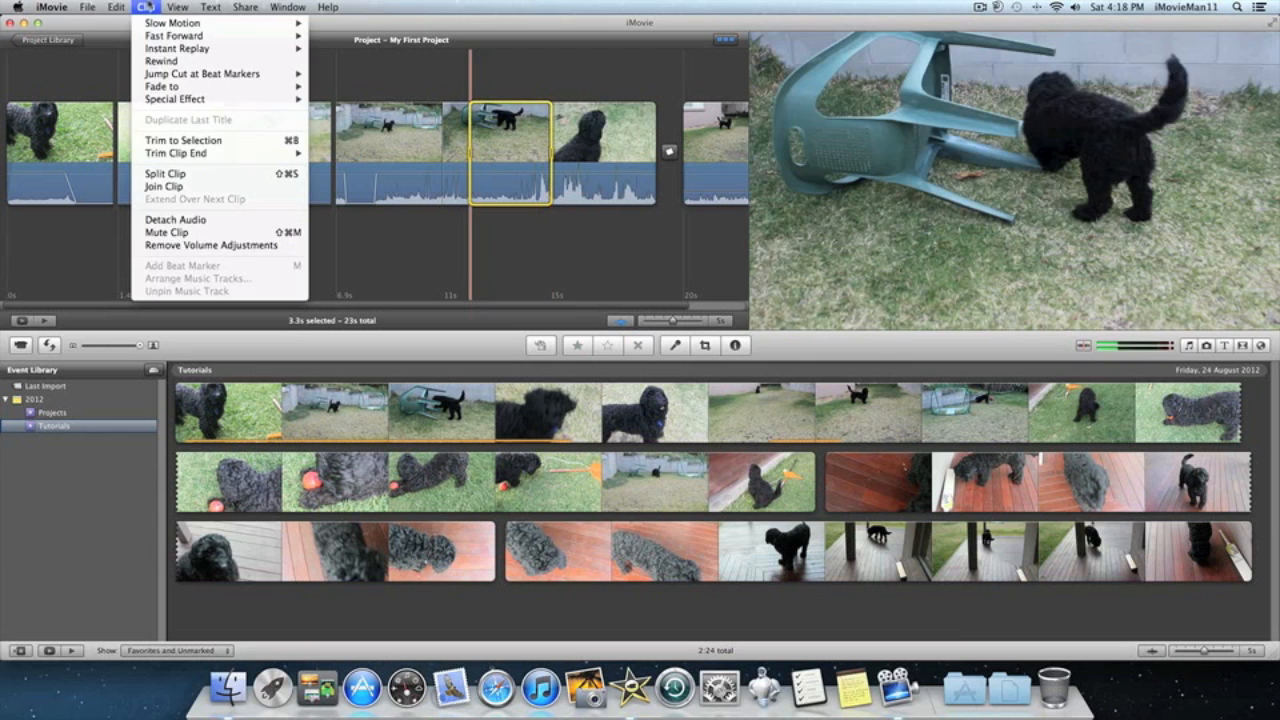
mouse_move(171, 40)
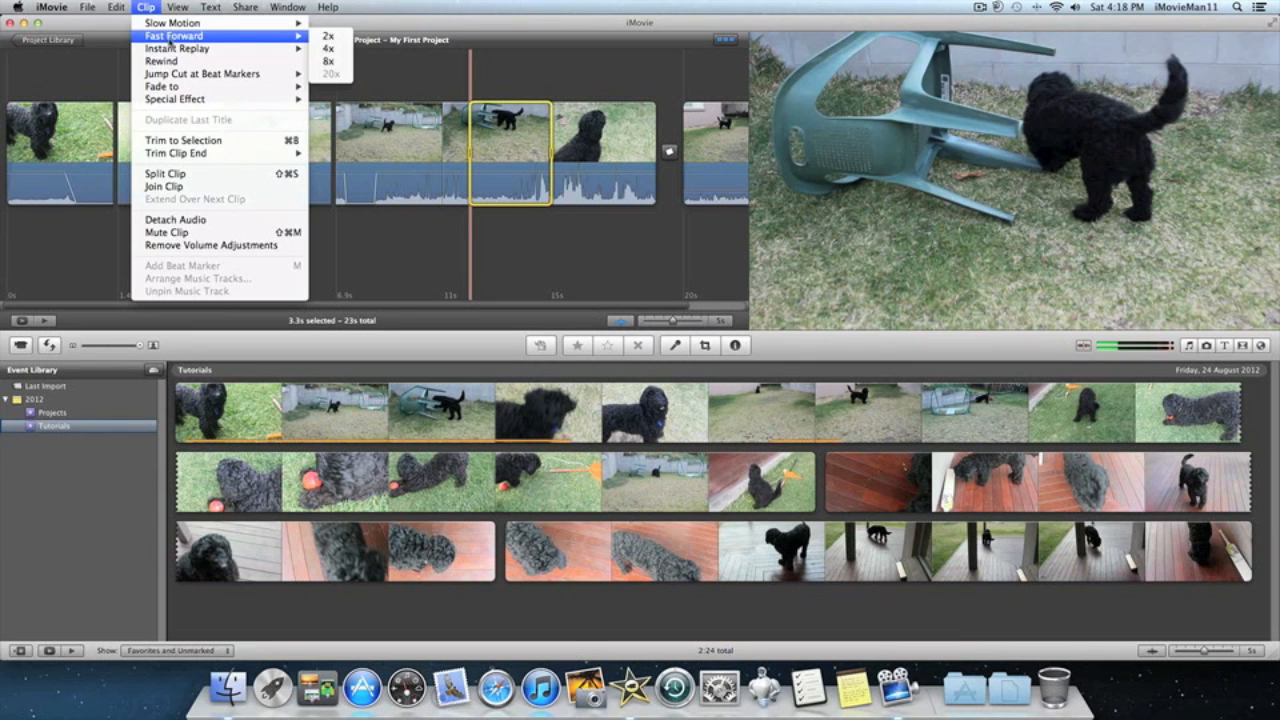
left_click(330, 35)
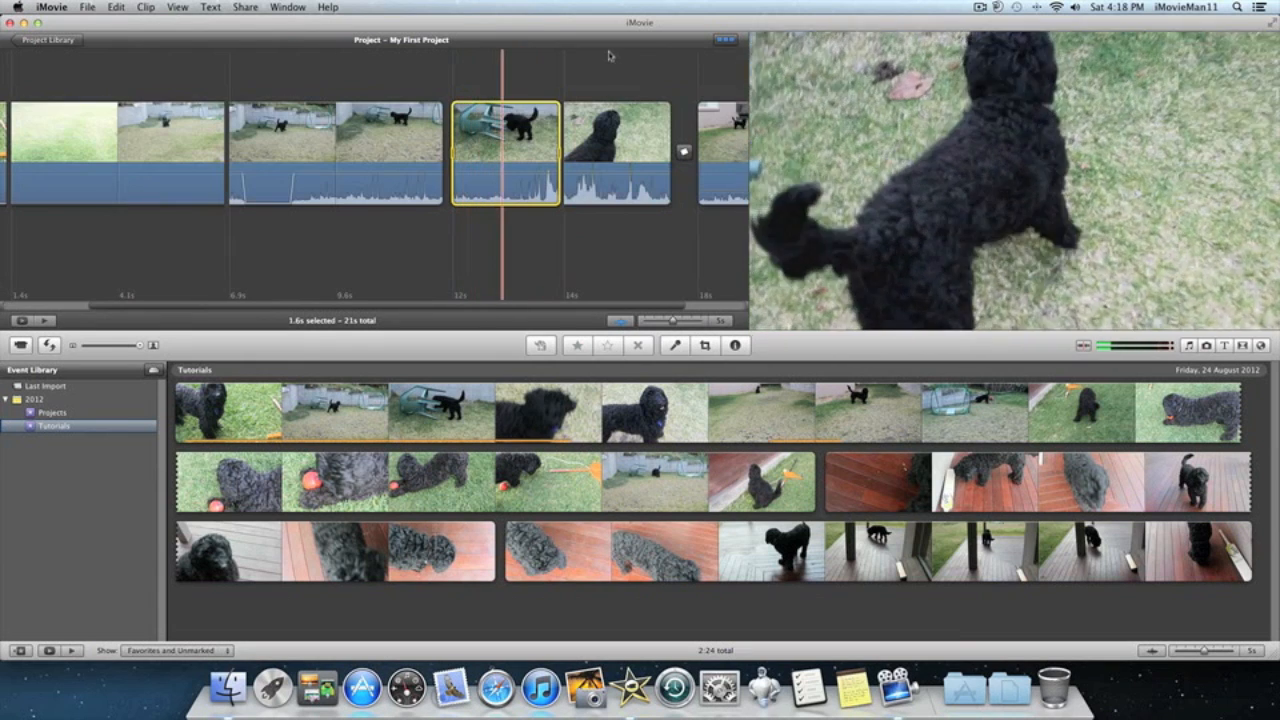
left_click(638, 243)
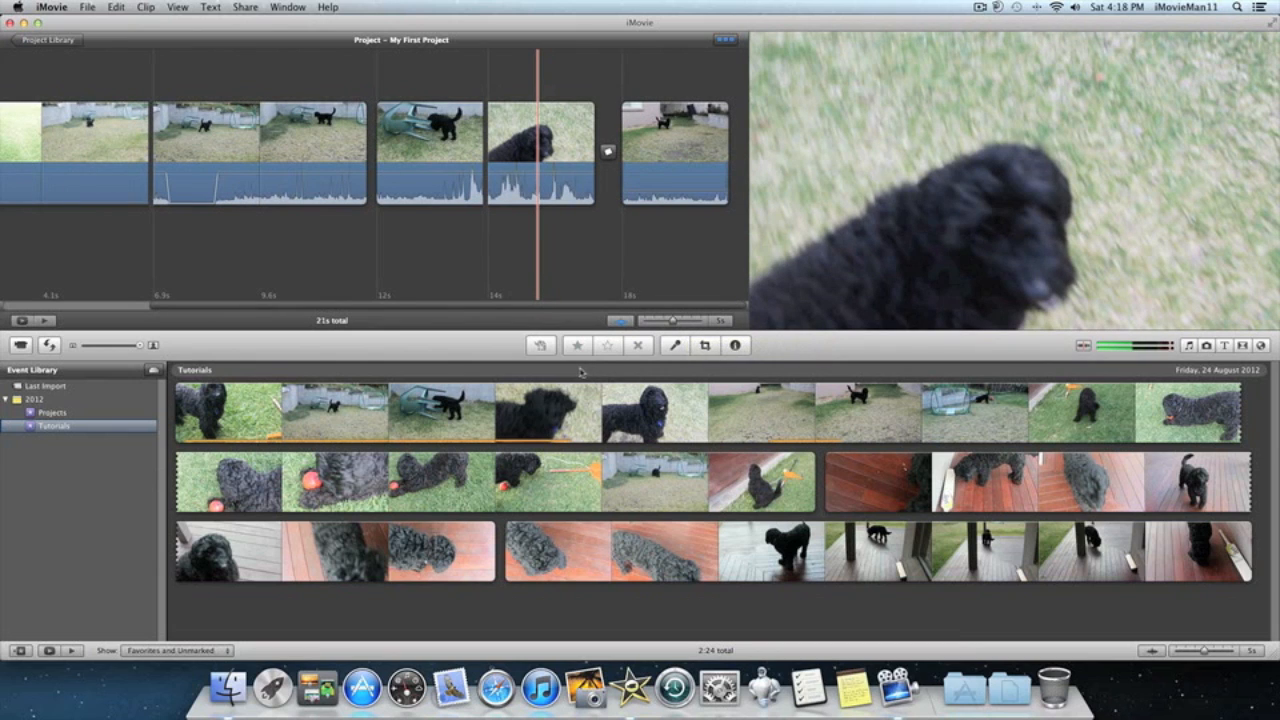
Step: Add a Lower title over the whole slow-motion clip, with a duration of 5.4 s
left_click_drag(579, 306, 302, 302)
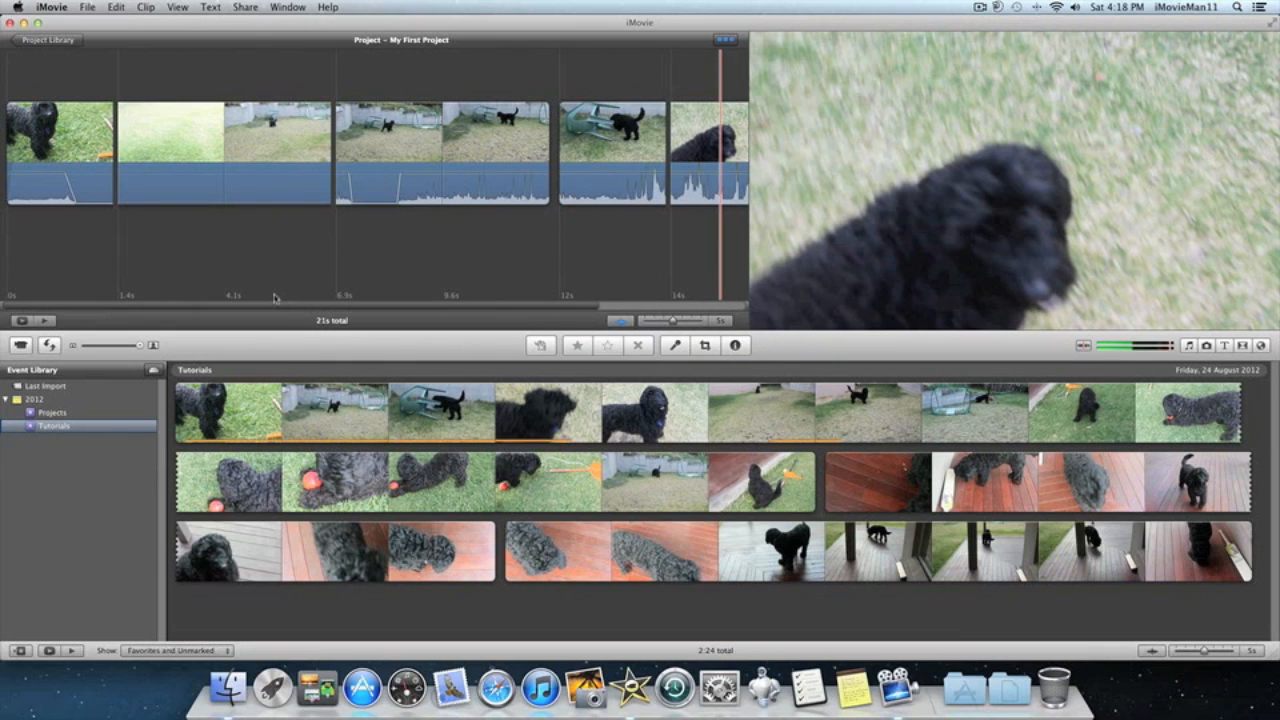
left_click_drag(309, 295, 696, 311)
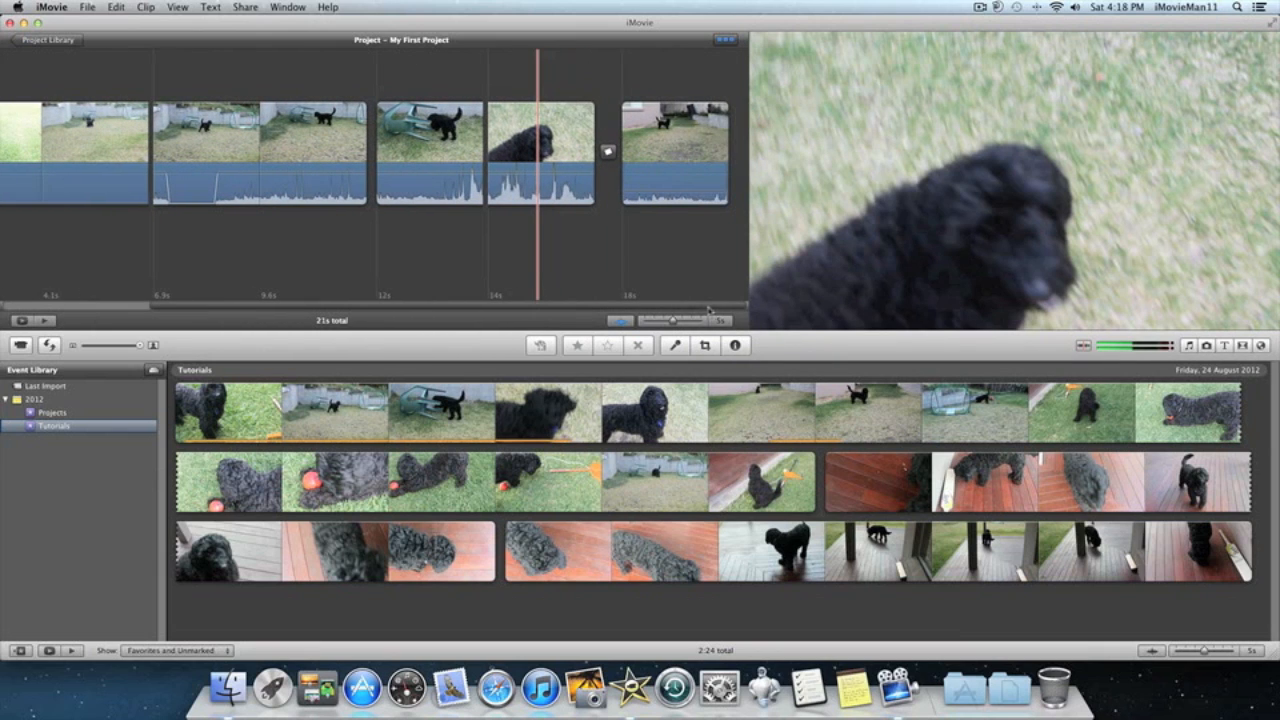
left_click(1223, 346)
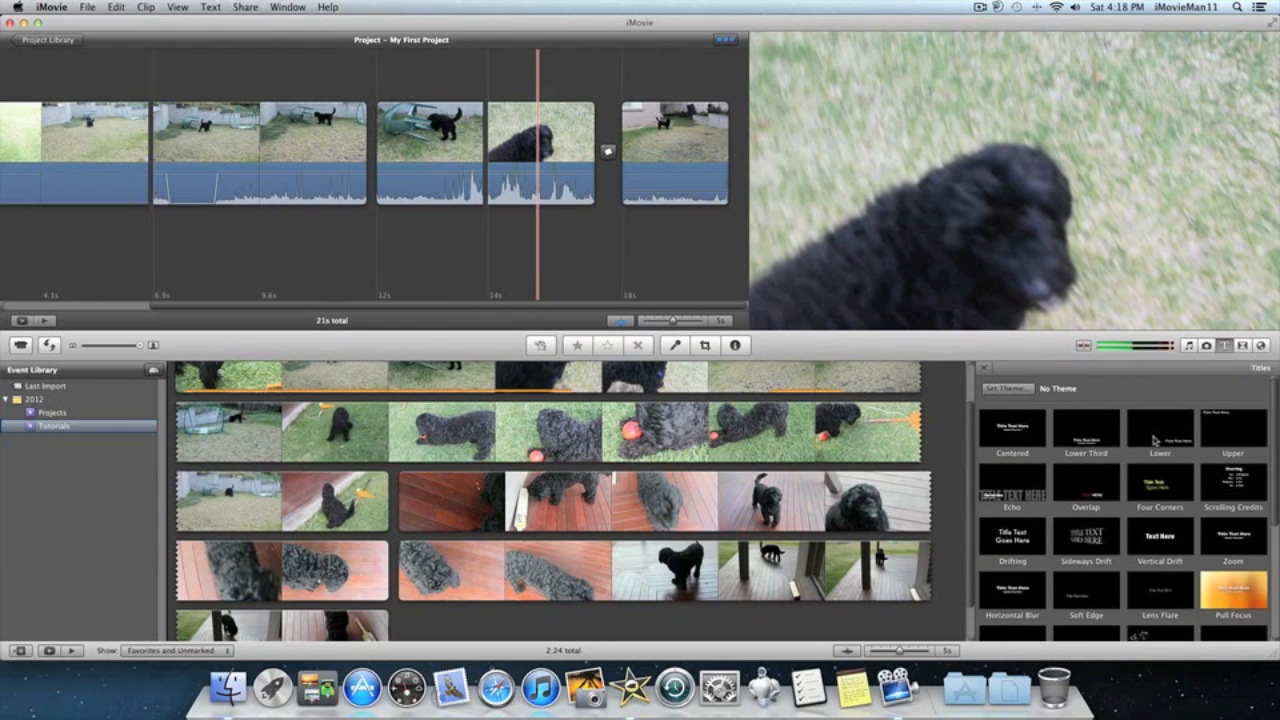
left_click_drag(473, 310, 295, 312)
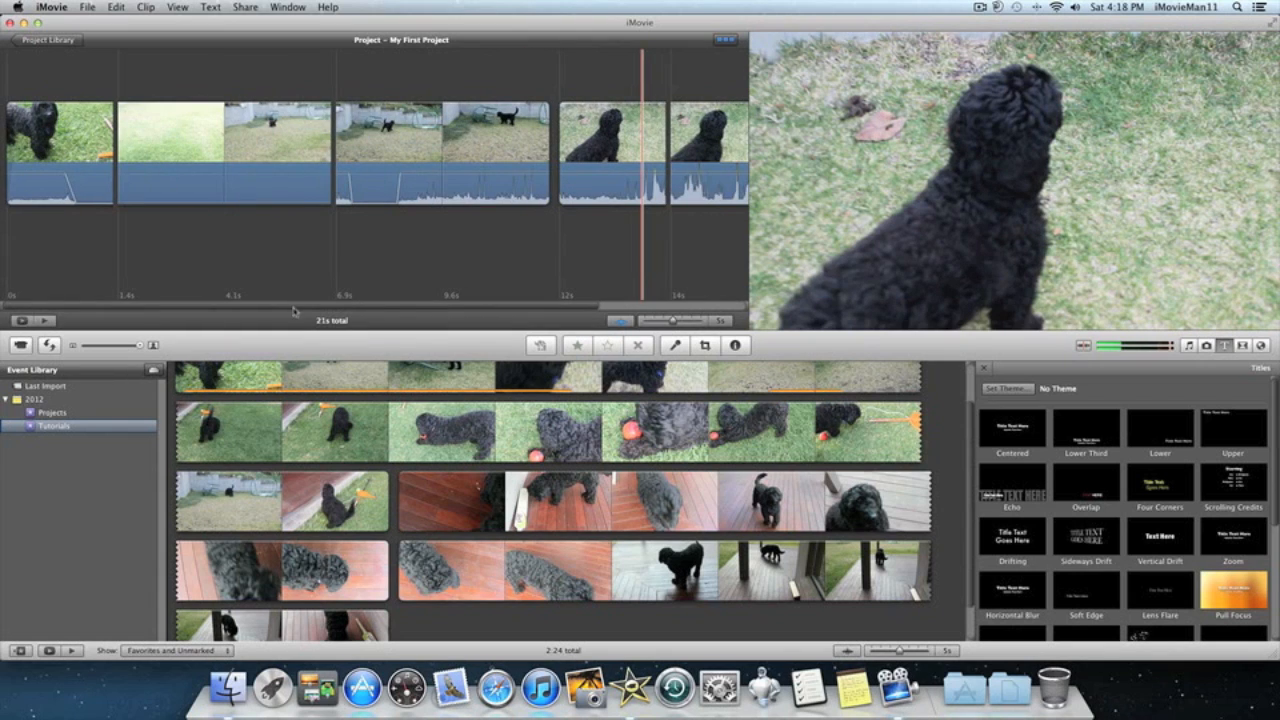
key("space")
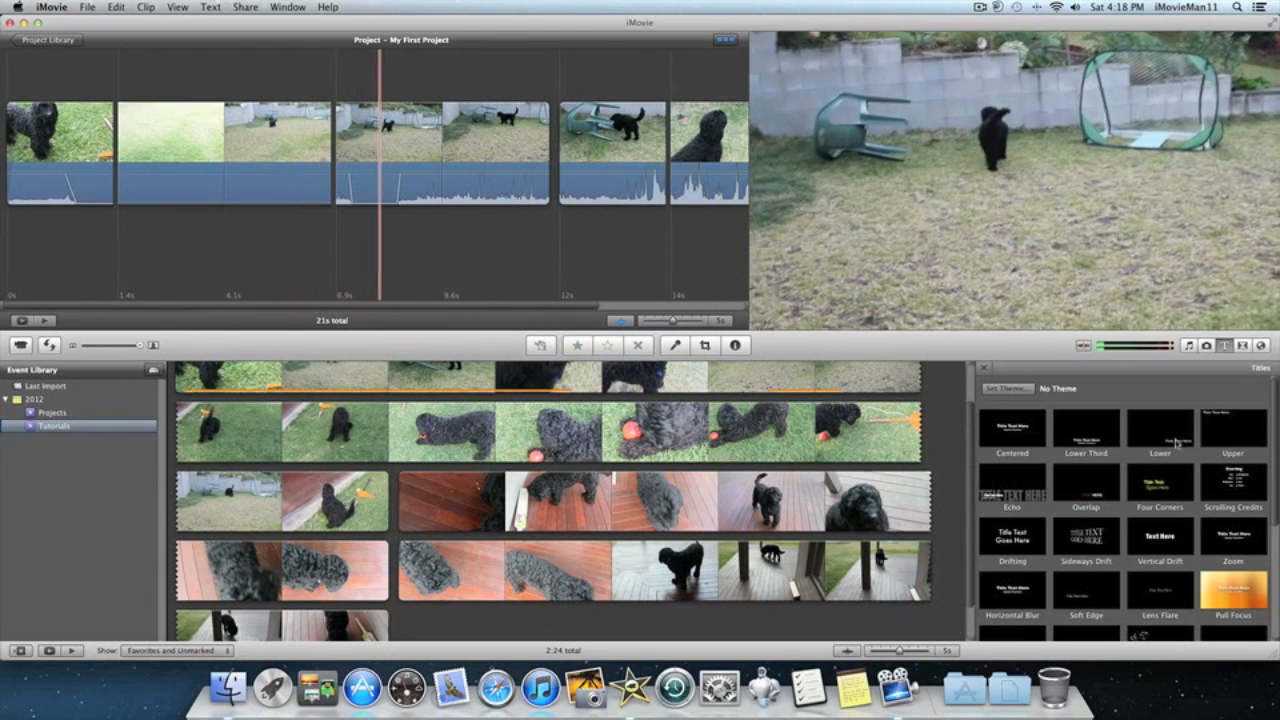
left_click_drag(1179, 442, 228, 134)
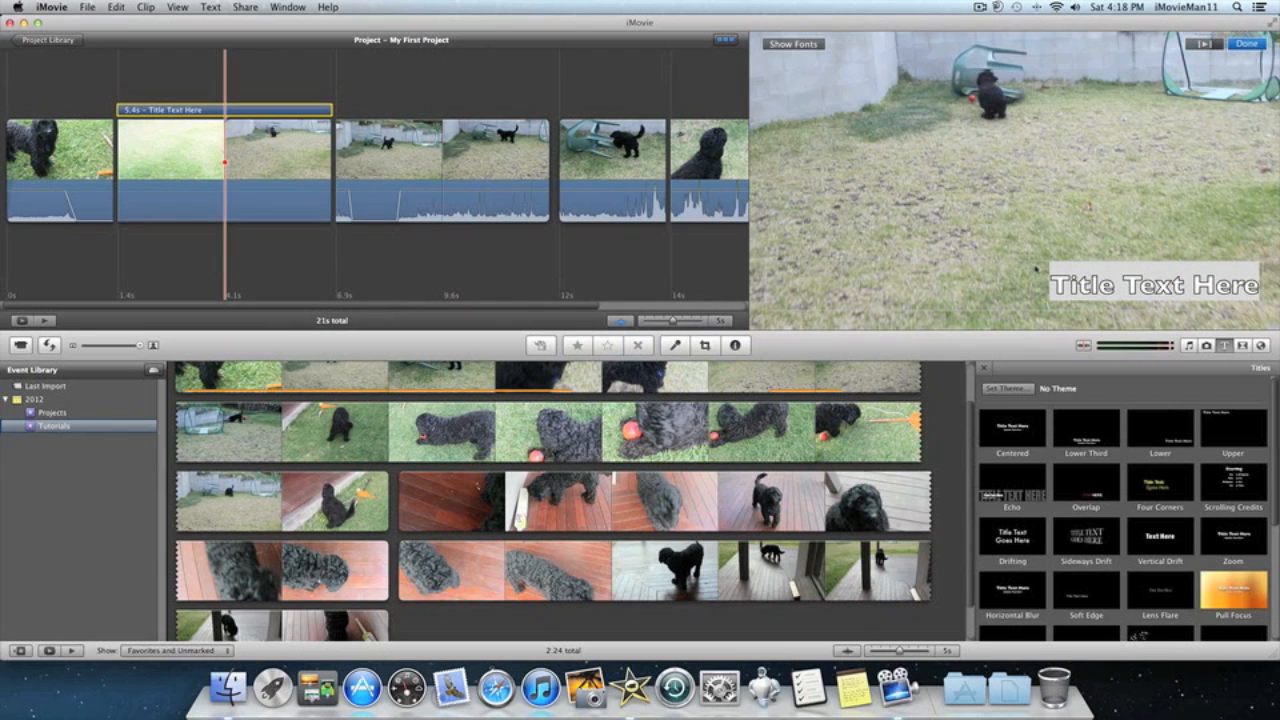
Step: Replace the placeholder text of the slow-motion clip's title with "Slow Motion" and play the project from the start
left_click(1078, 284)
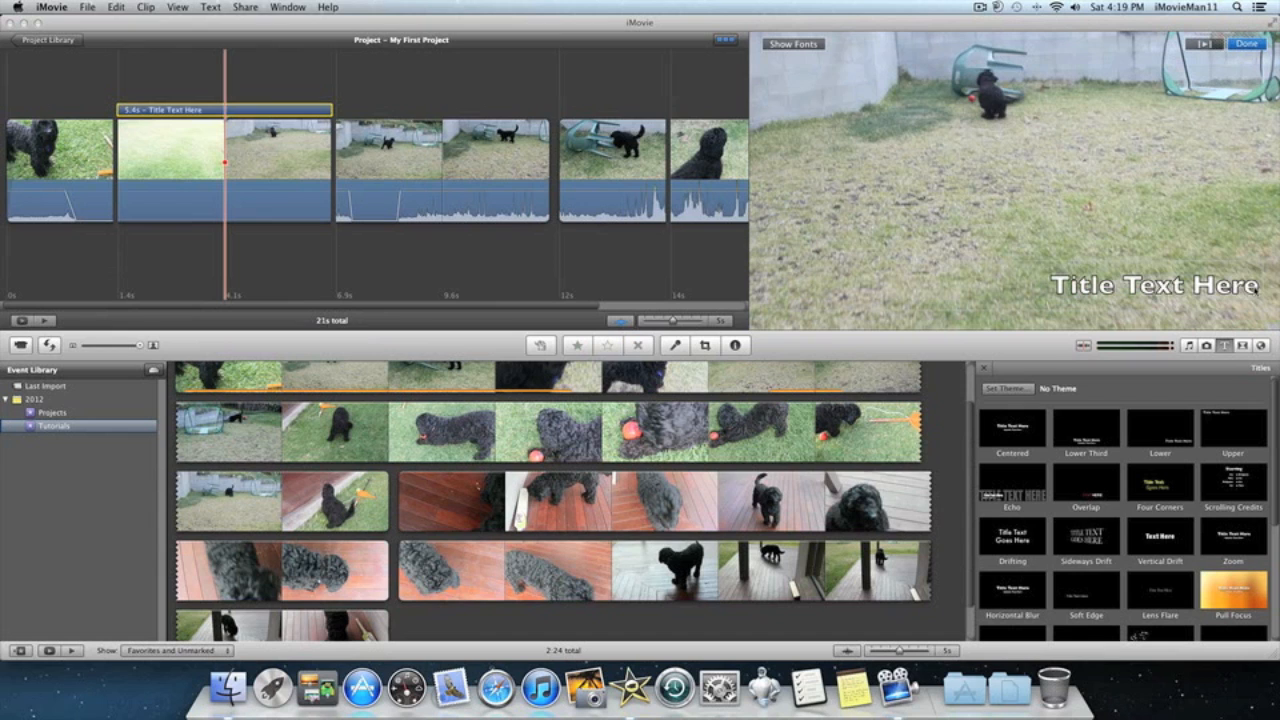
key("BackSpace")
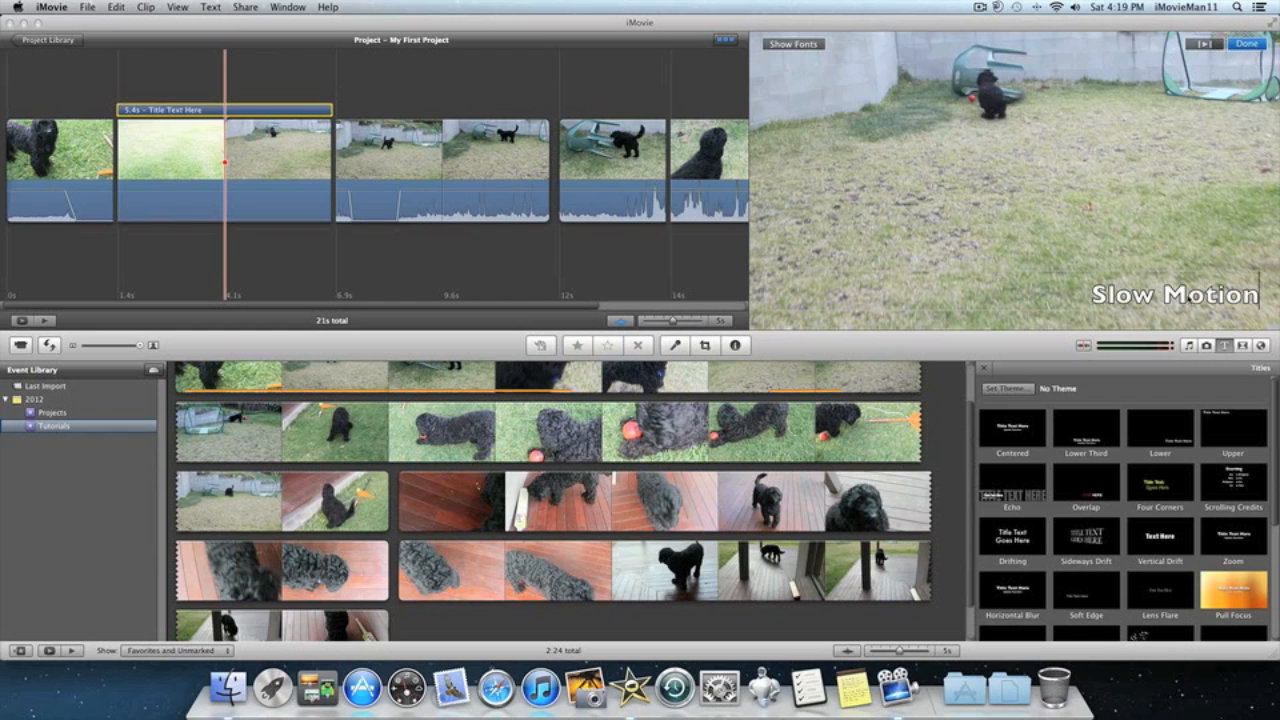
left_click(1156, 247)
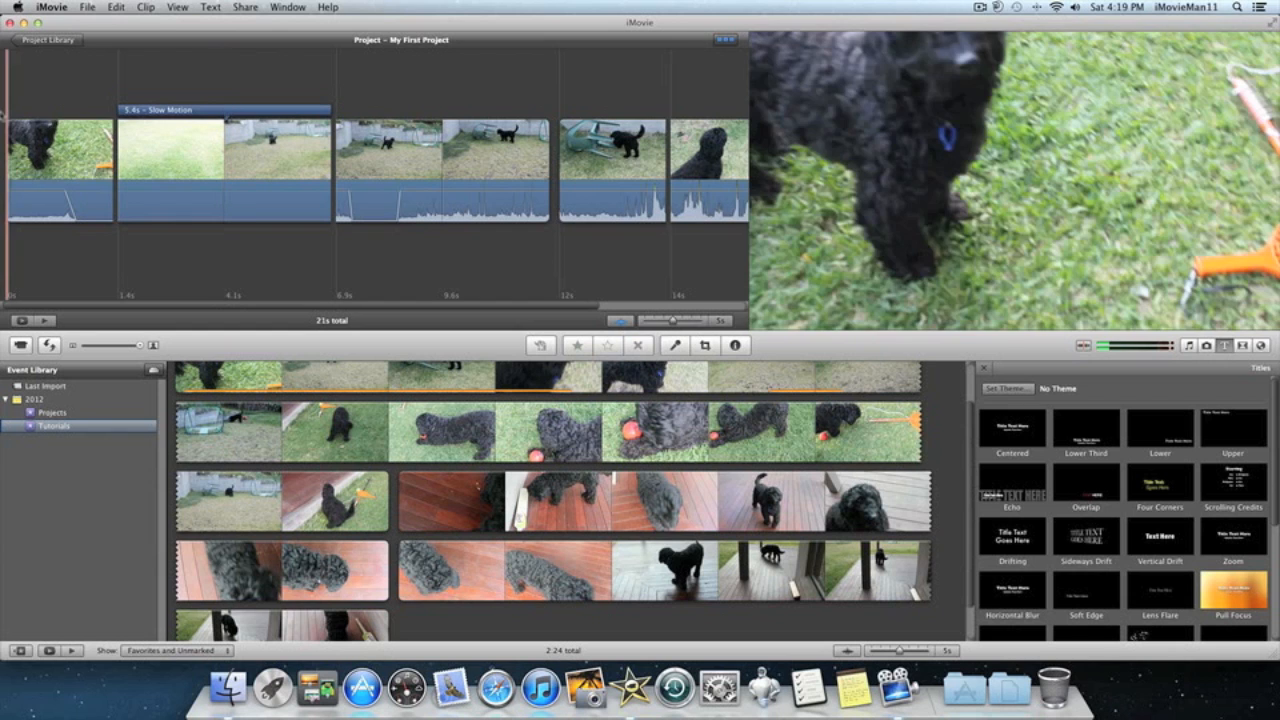
key("space")
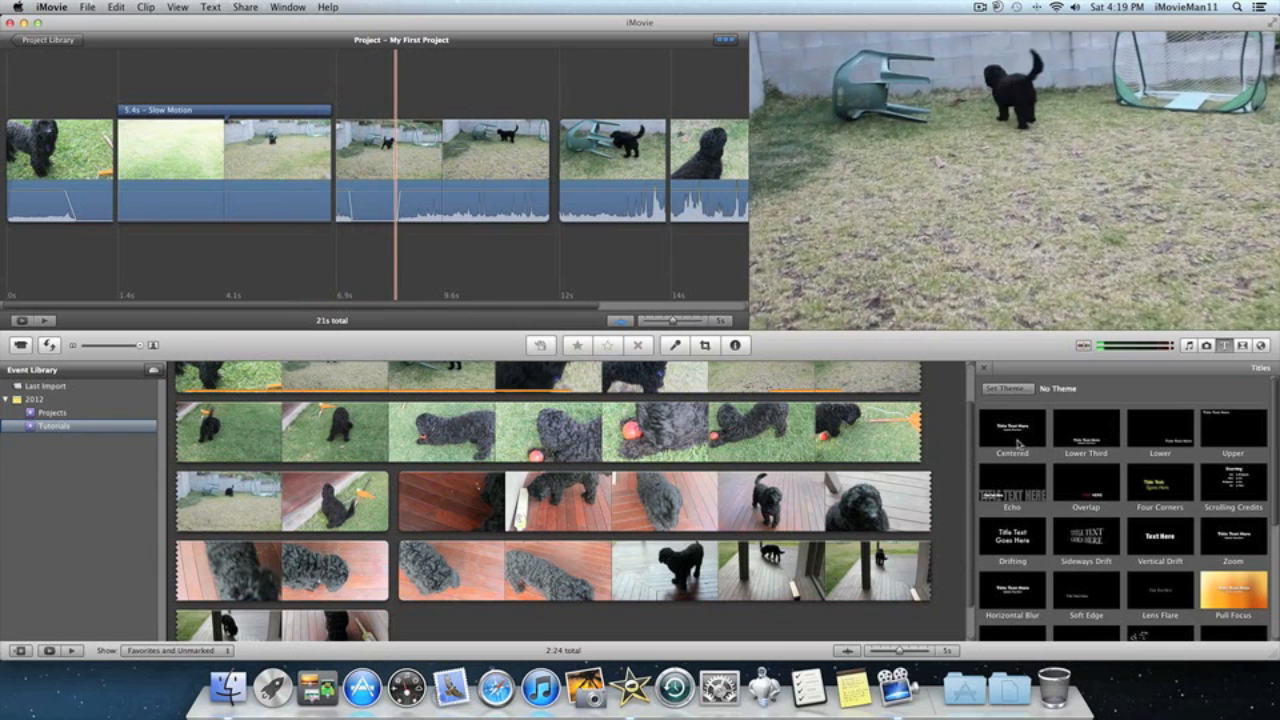
Step: Insert a 4 s Centered title on a black background before the first clip, reading "Dog", and play it
left_click_drag(1080, 450, 150, 249)
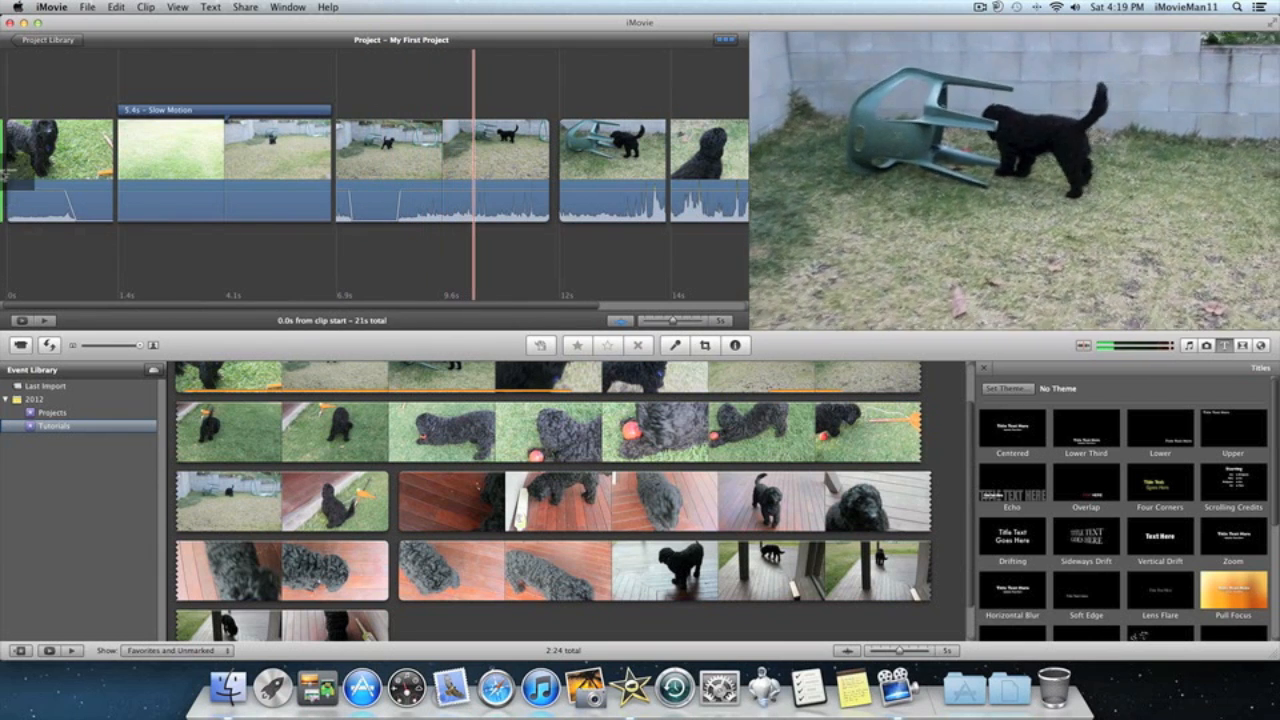
left_click(40, 183)
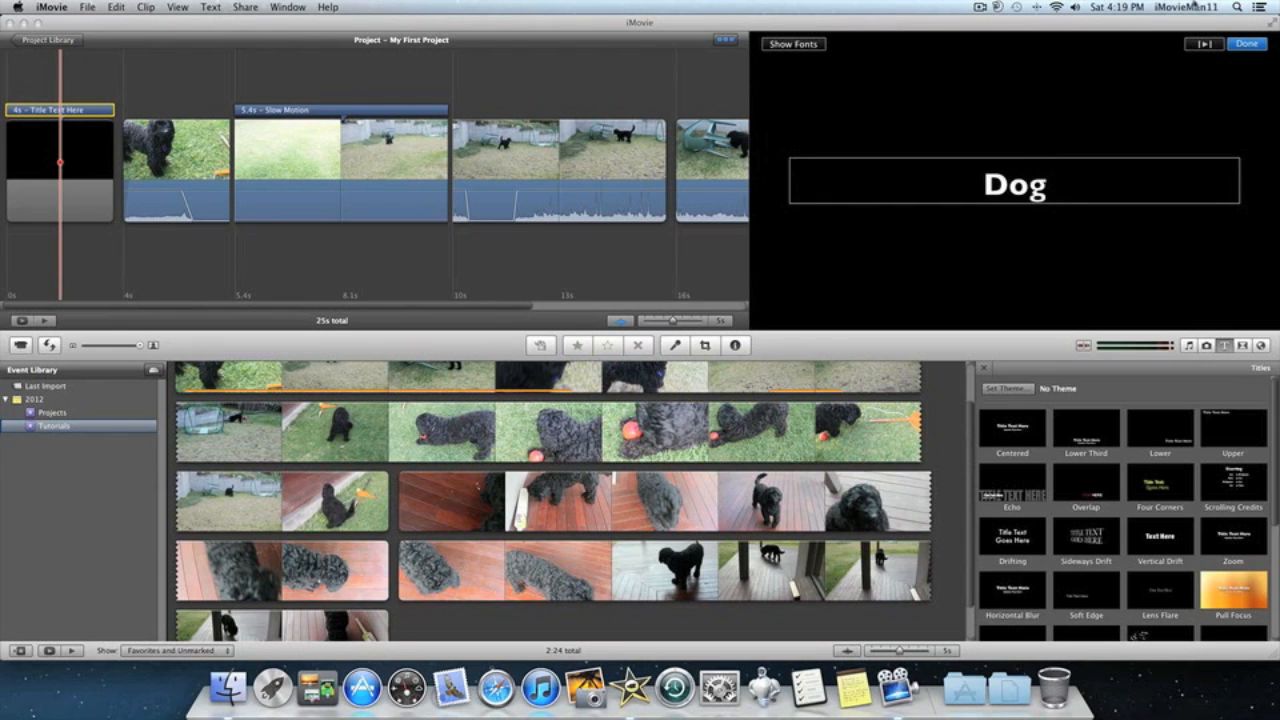
left_click(1246, 45)
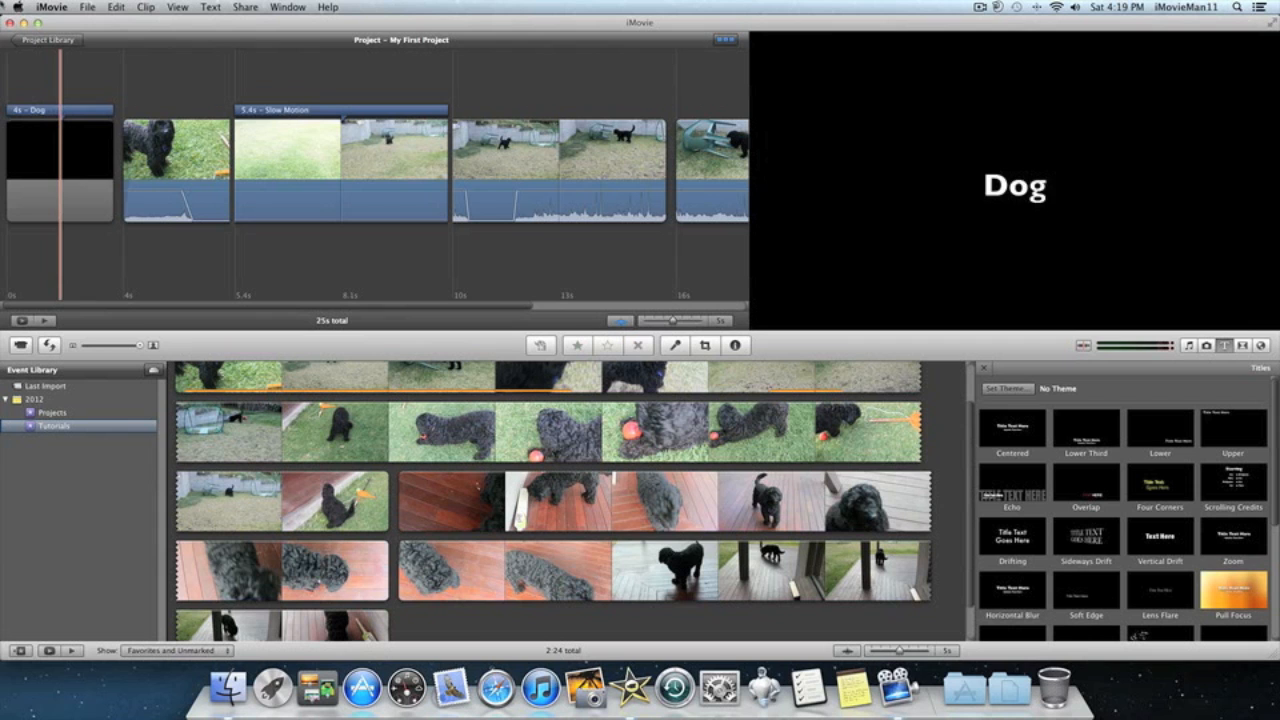
key("space")
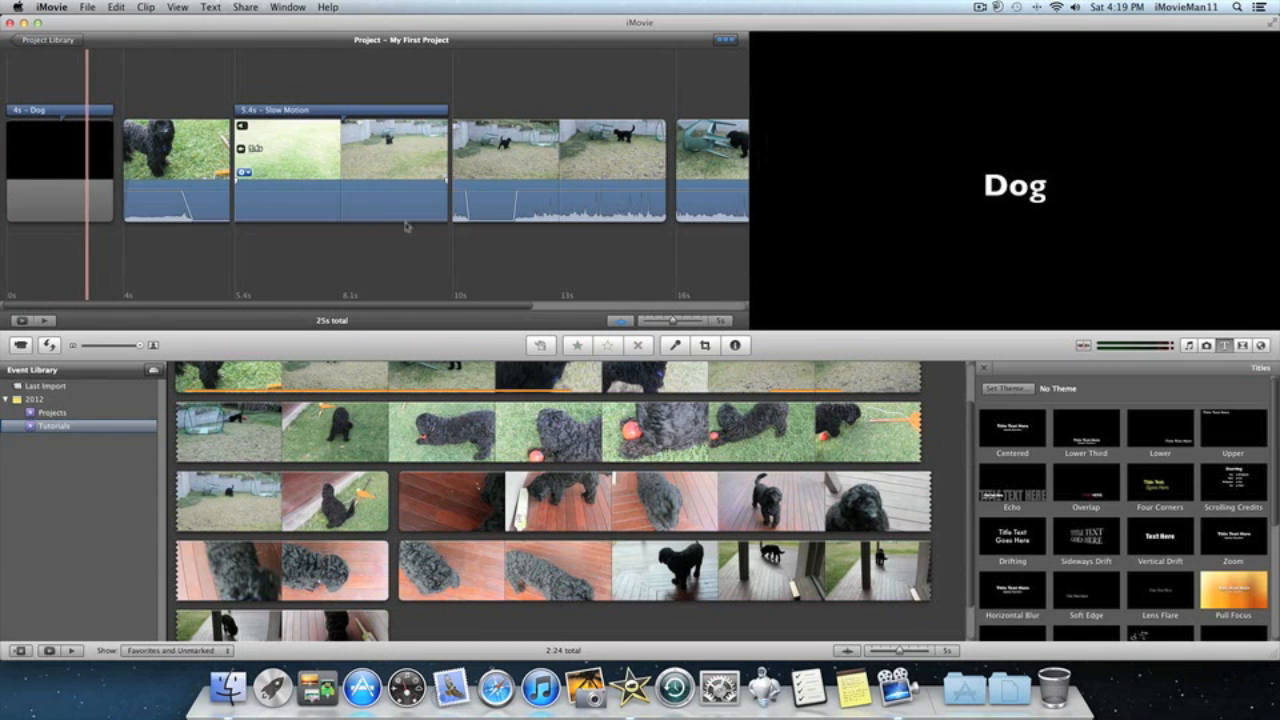
Step: Add a Fade to Black transition between the "Dog" title and the first dog clip, and play it
left_click(1242, 345)
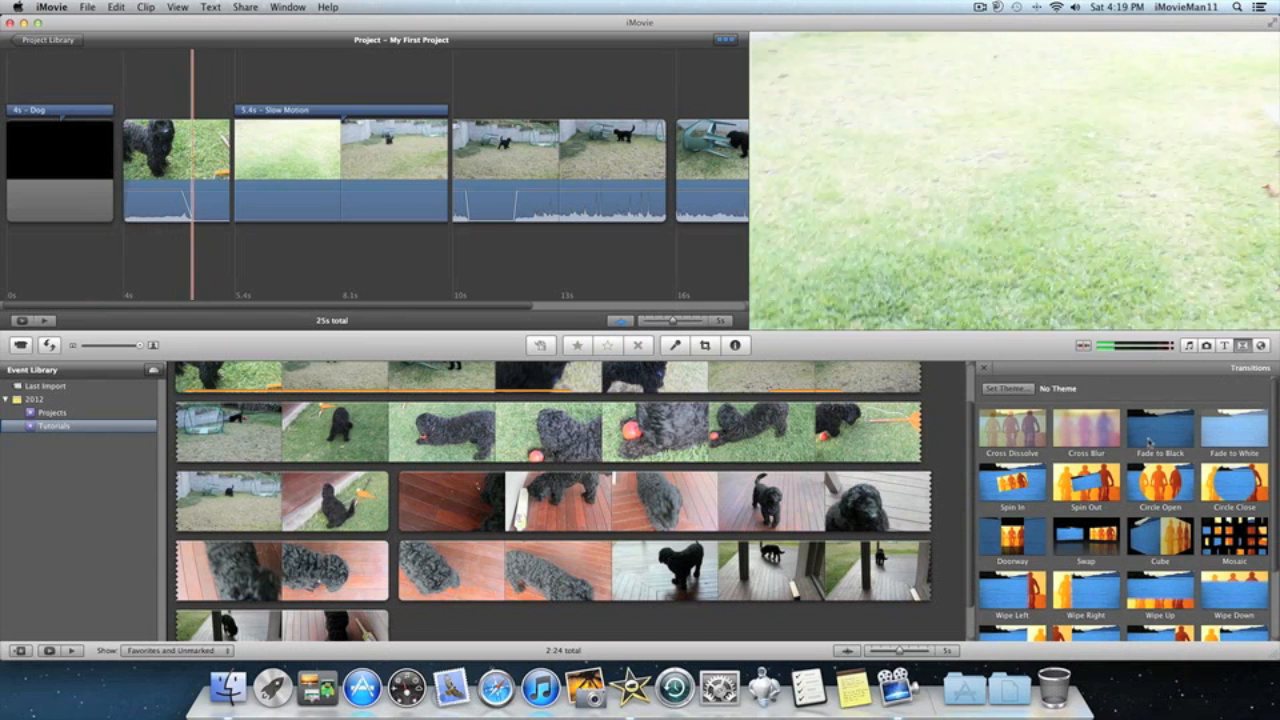
left_click_drag(1150, 443, 126, 170)
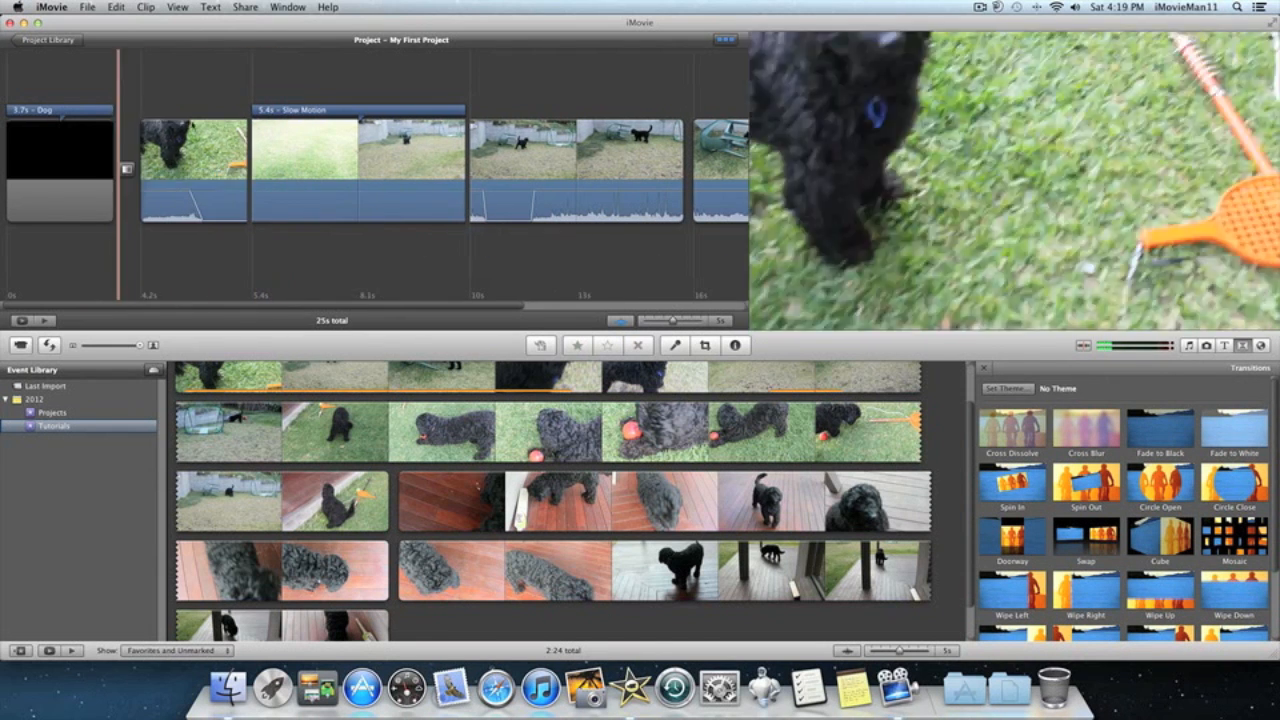
key("space")
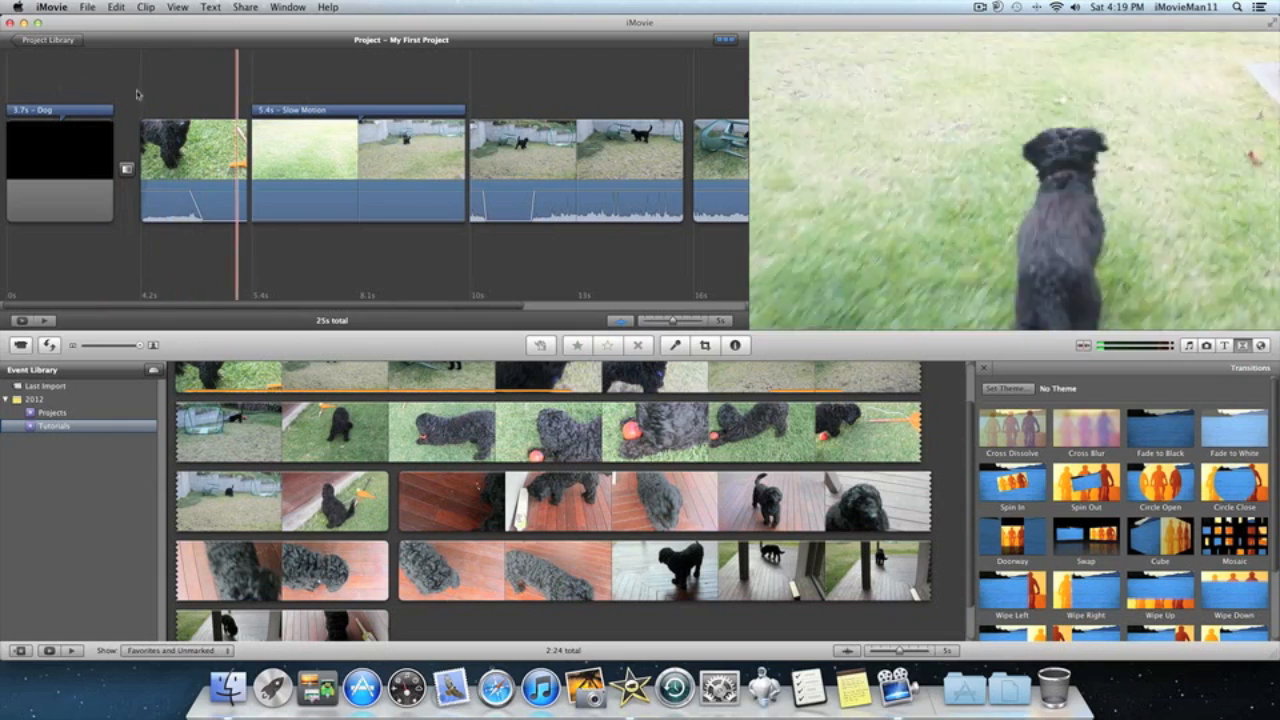
Step: Add a Fade to Black transition after the last clip at the end of the project
left_click_drag(454, 306, 678, 321)
left_click_drag(1151, 447, 738, 186)
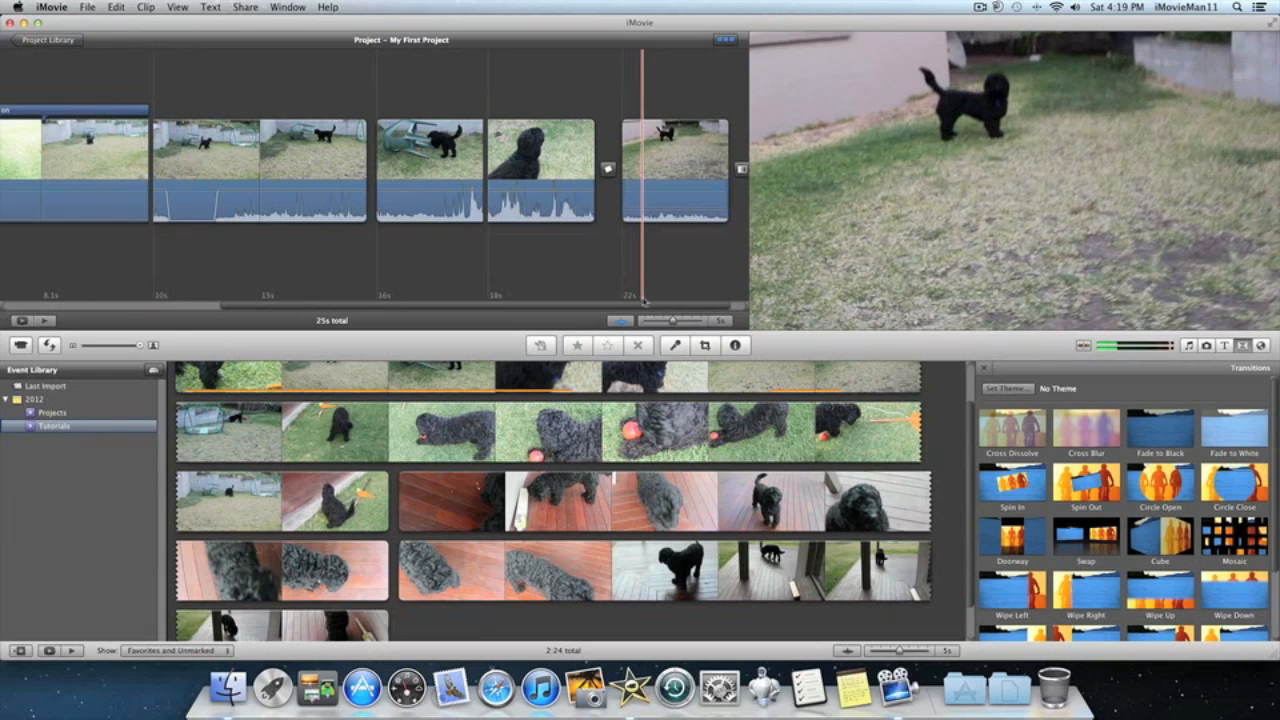
left_click_drag(655, 308, 711, 307)
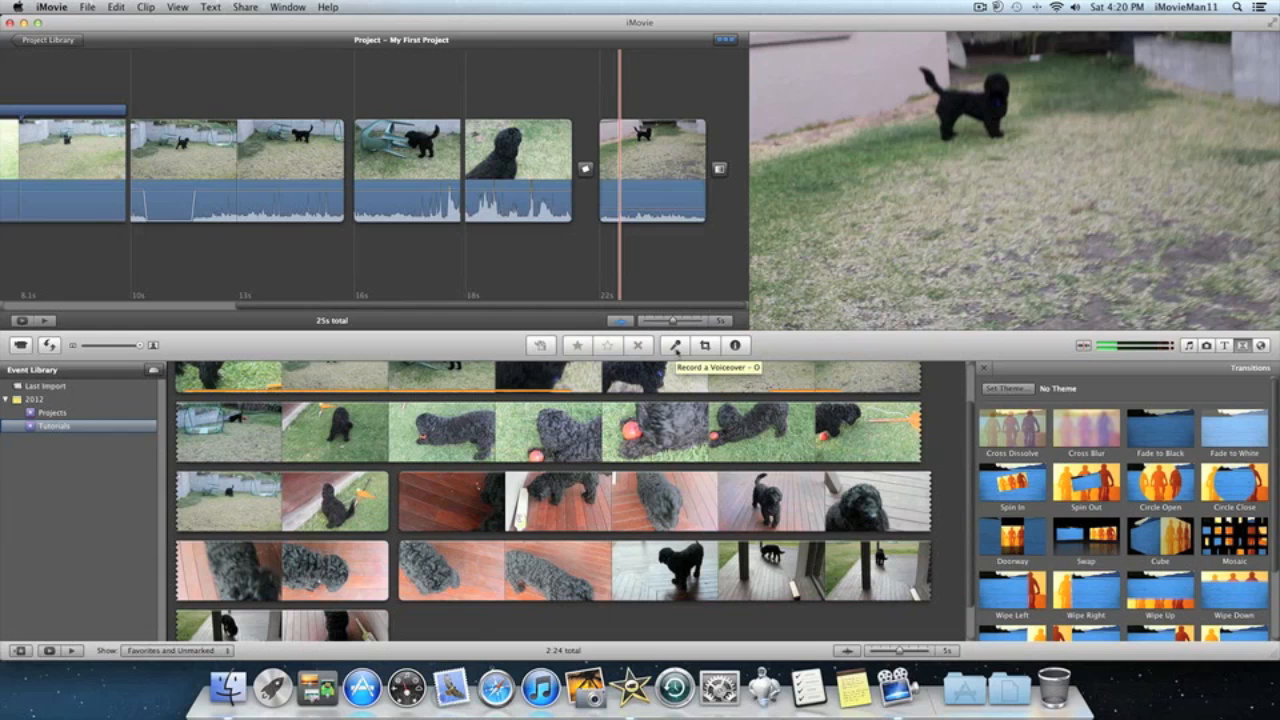
Step: Record a voiceover of about 3.5 s with the built-in microphone, beginning near the start of the clip just before the sitting-dog clip
left_click(676, 346)
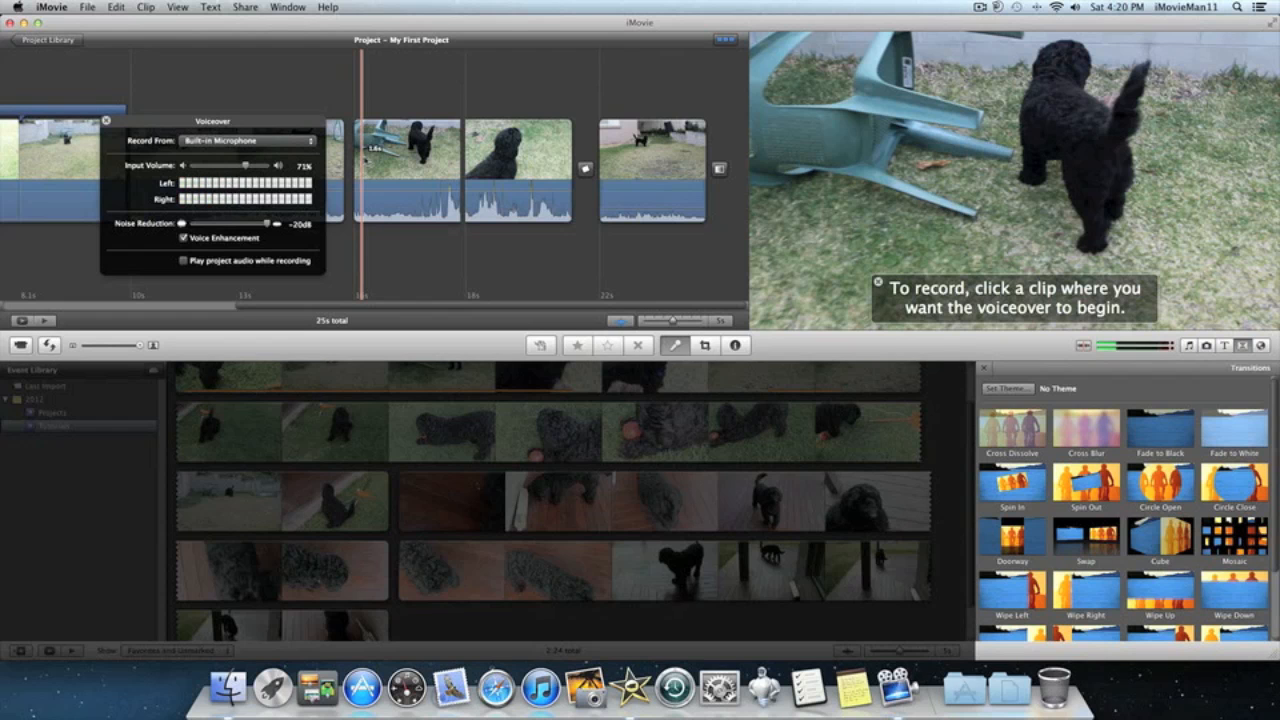
left_click(361, 150)
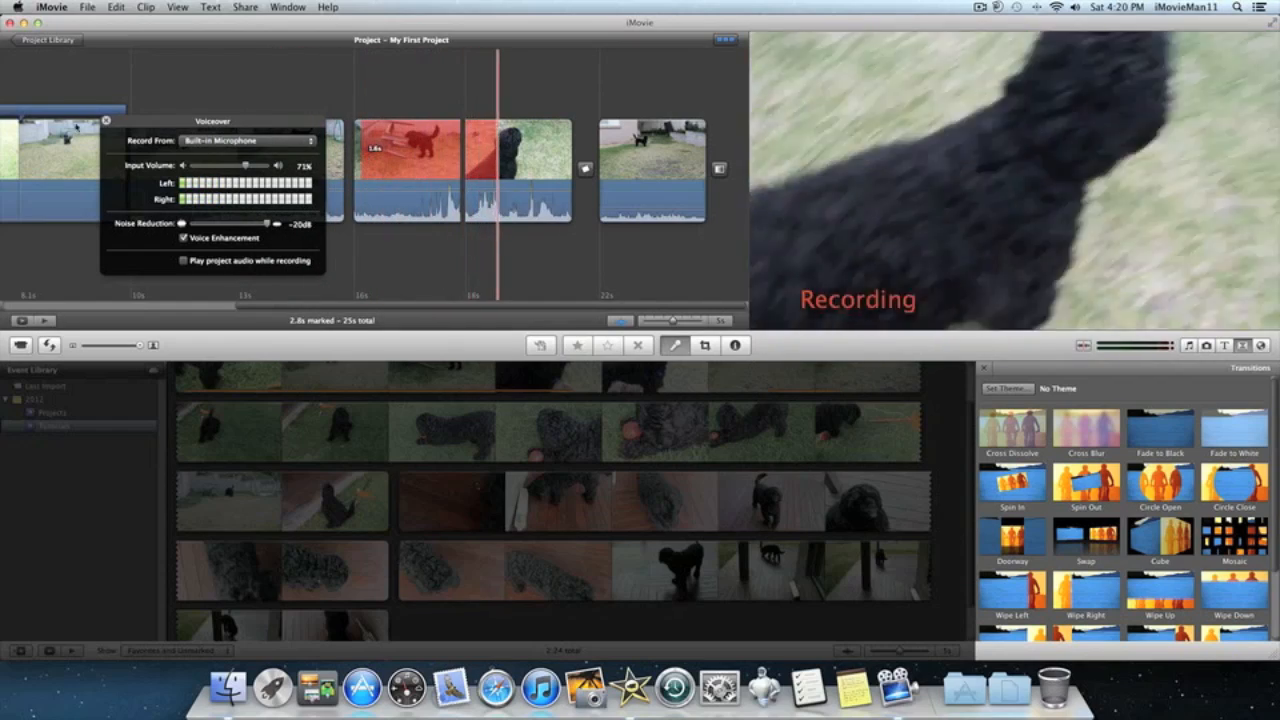
left_click(106, 121)
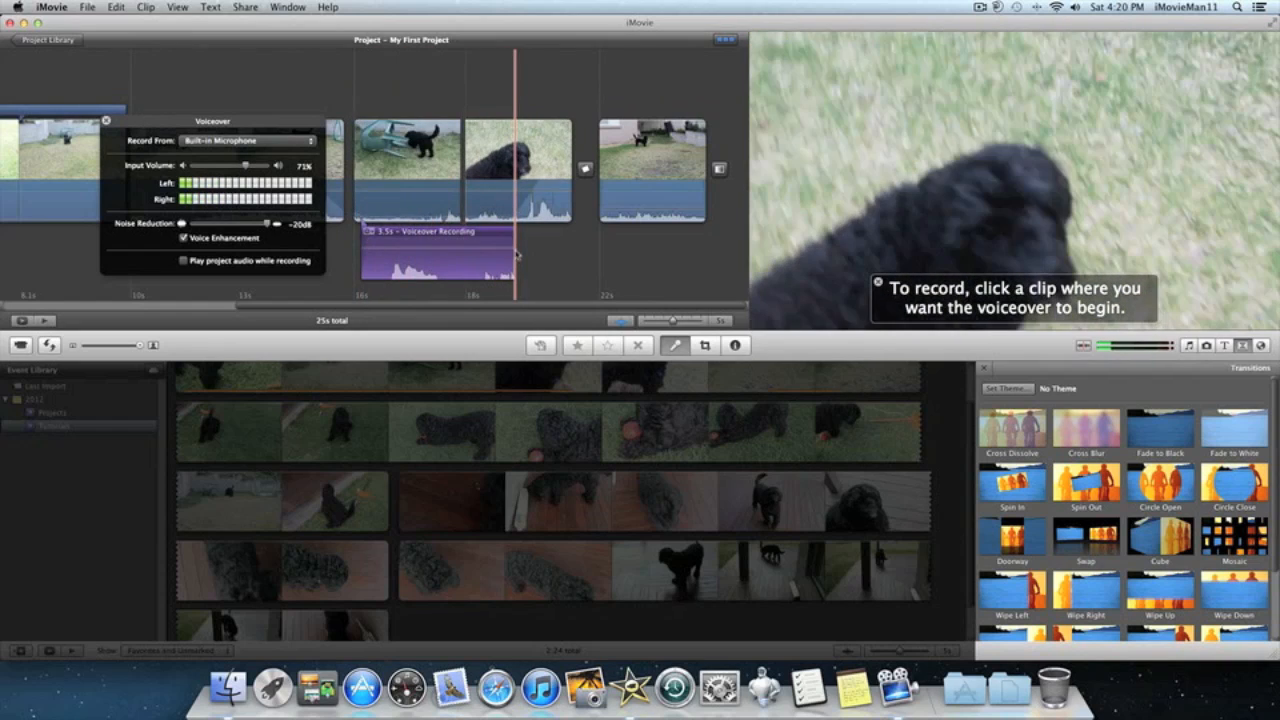
left_click(455, 253)
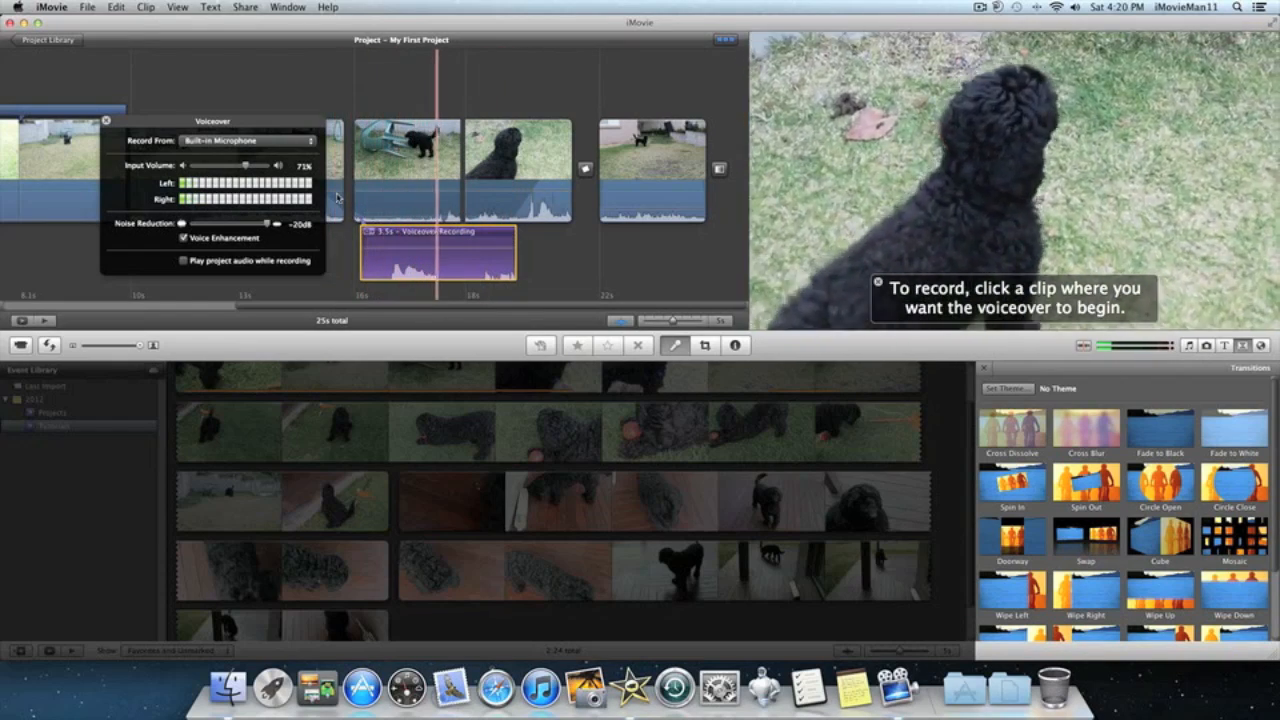
left_click(675, 346)
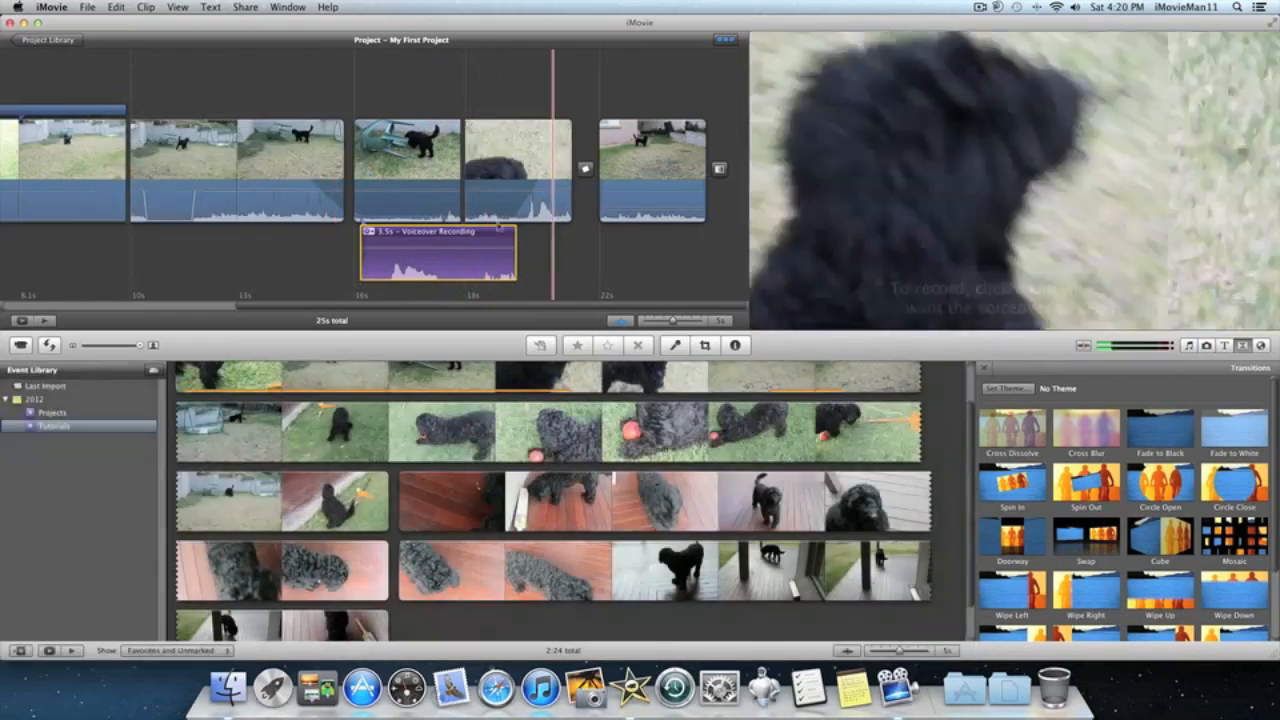
Step: Play the project around the voiceover recording to check how it sounds with the clips' audio
key("space")
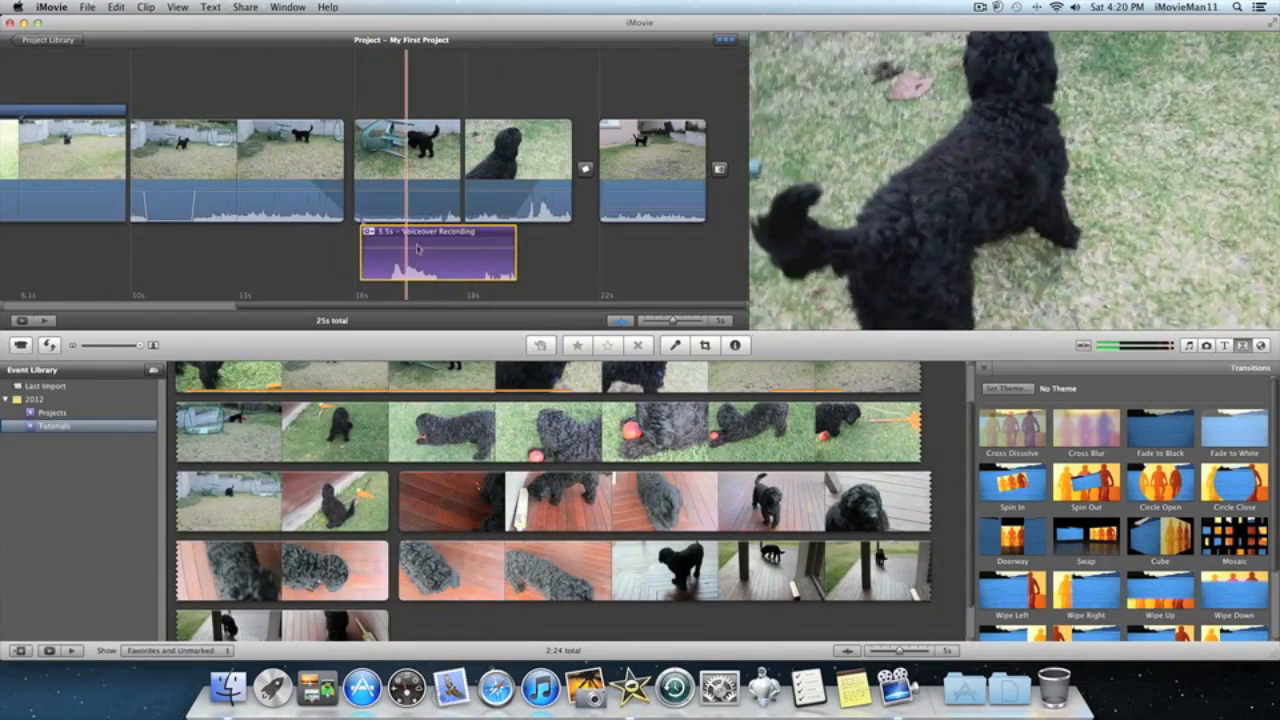
left_click(351, 188)
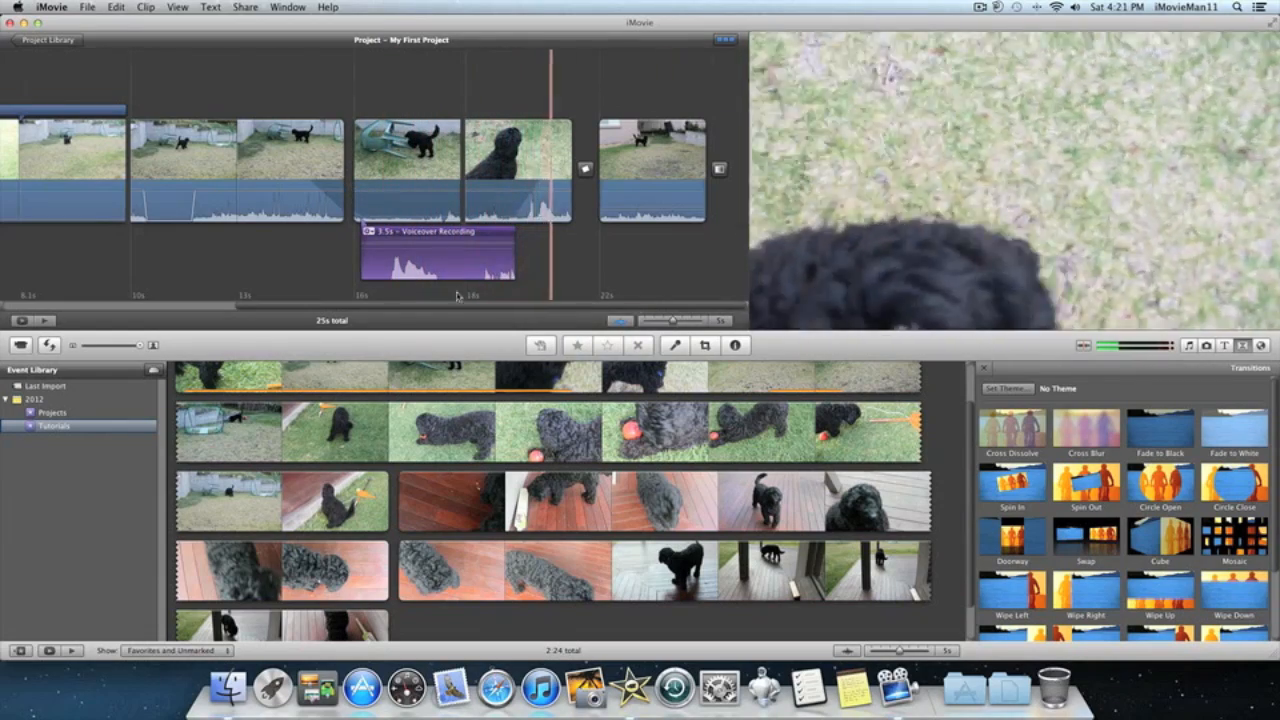
key("space")
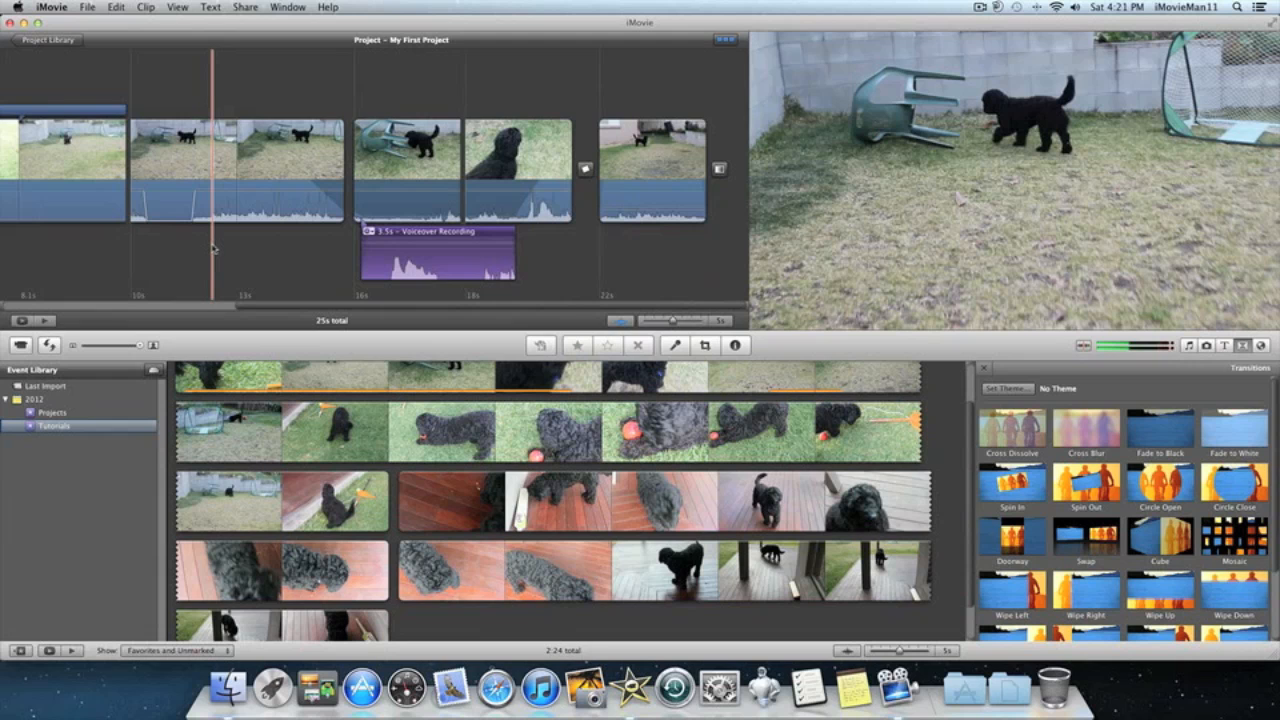